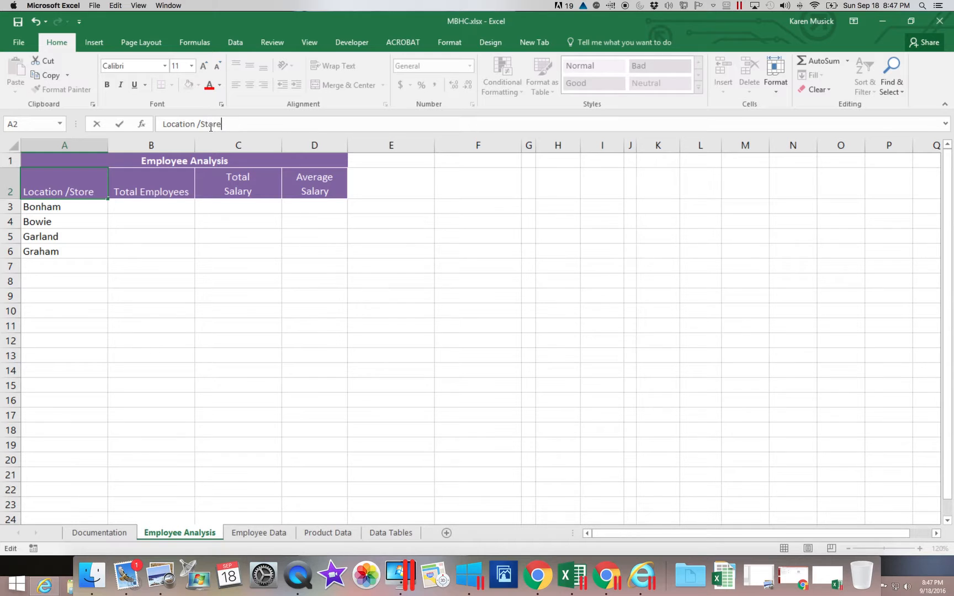
Enter the heading Location /Store in cell A2.
key("Return")
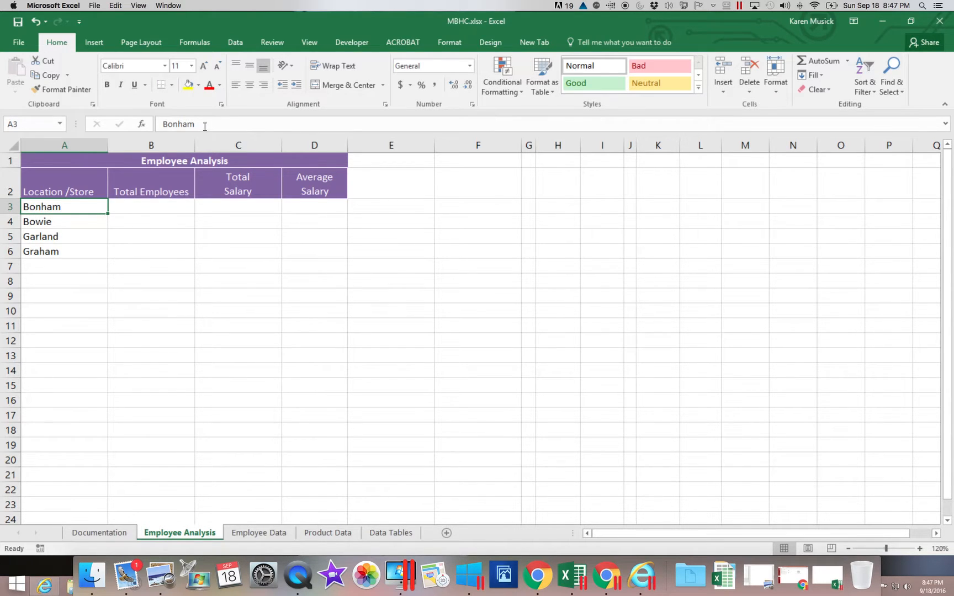
scroll(182, 160, "down", 1)
left_click_drag(943, 243, 943, 240)
Search for countif among the functions and insert COUNTIF in cell B3, the Total Employees cell for Bonham.
left_click(163, 204)
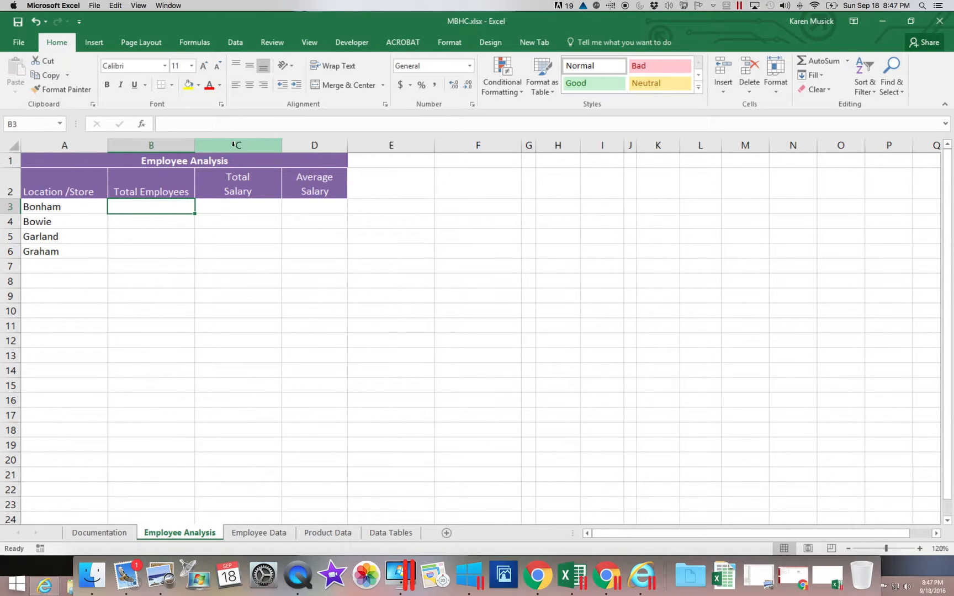
left_click(204, 44)
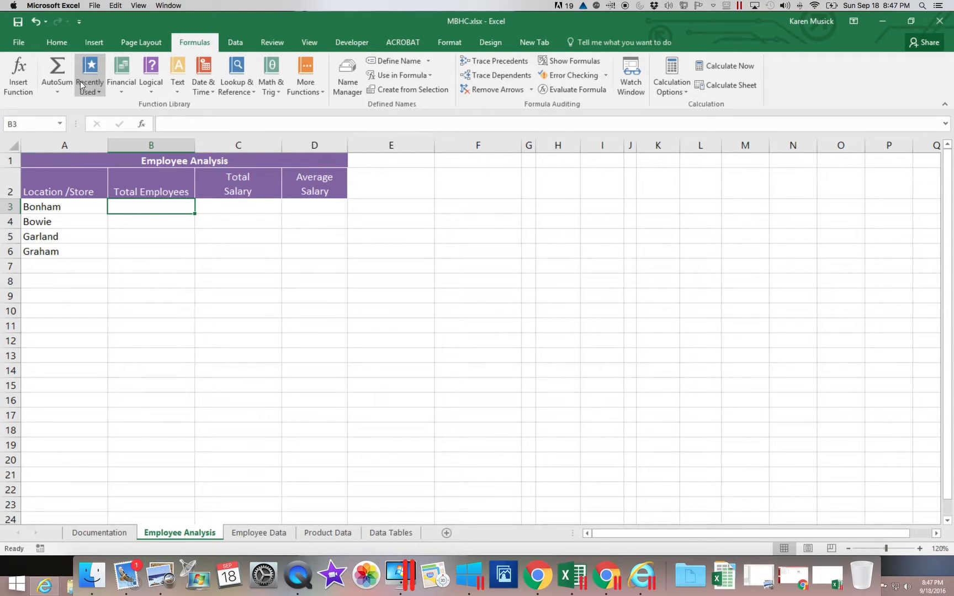
left_click(19, 83)
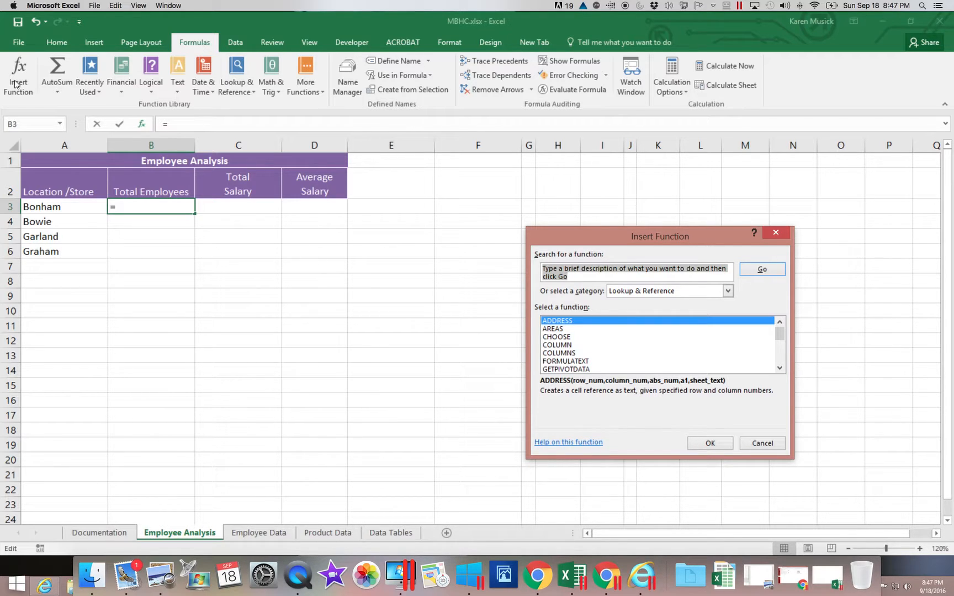
type("co")
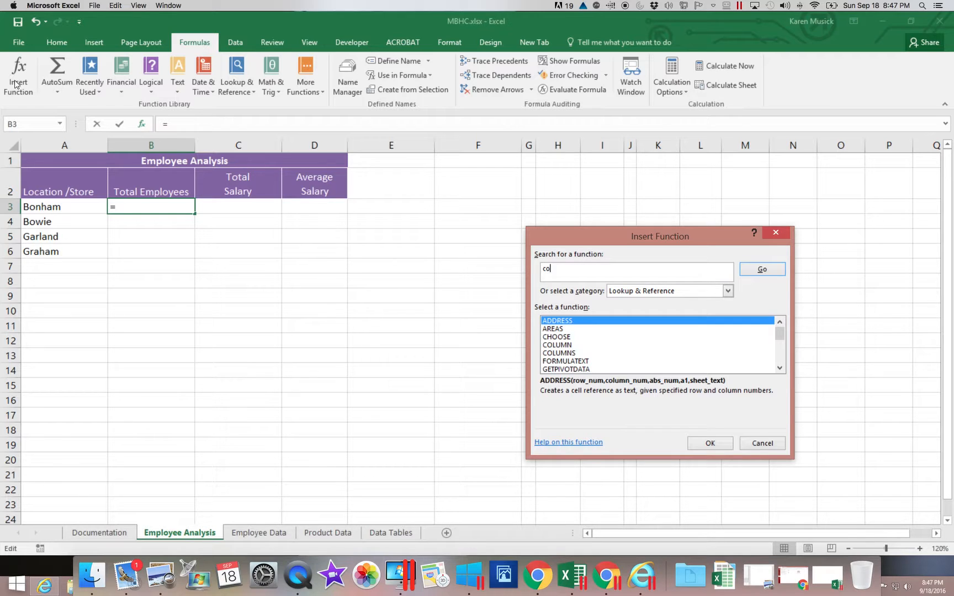
type("untif")
left_click(759, 274)
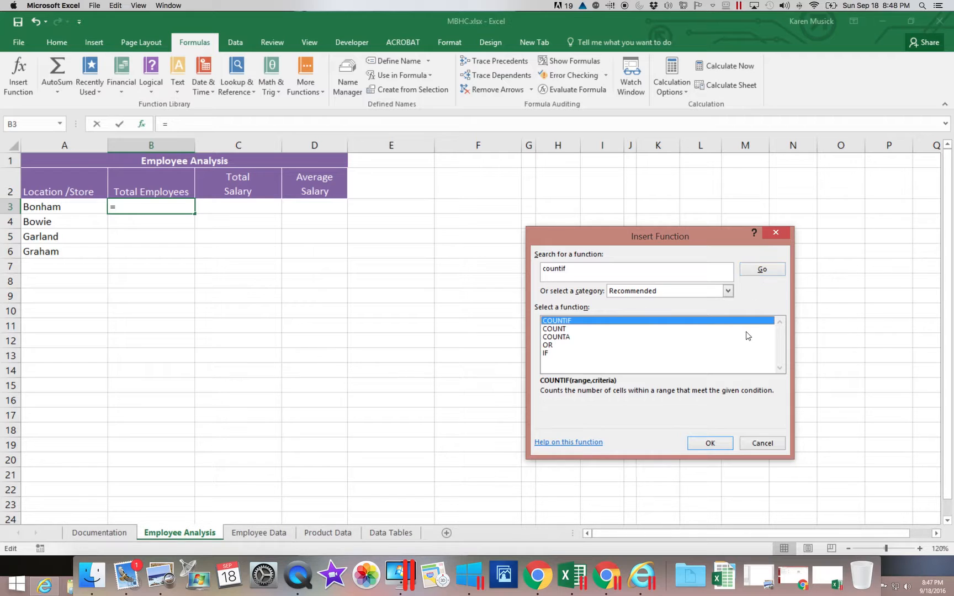
left_click(627, 325)
left_click(718, 443)
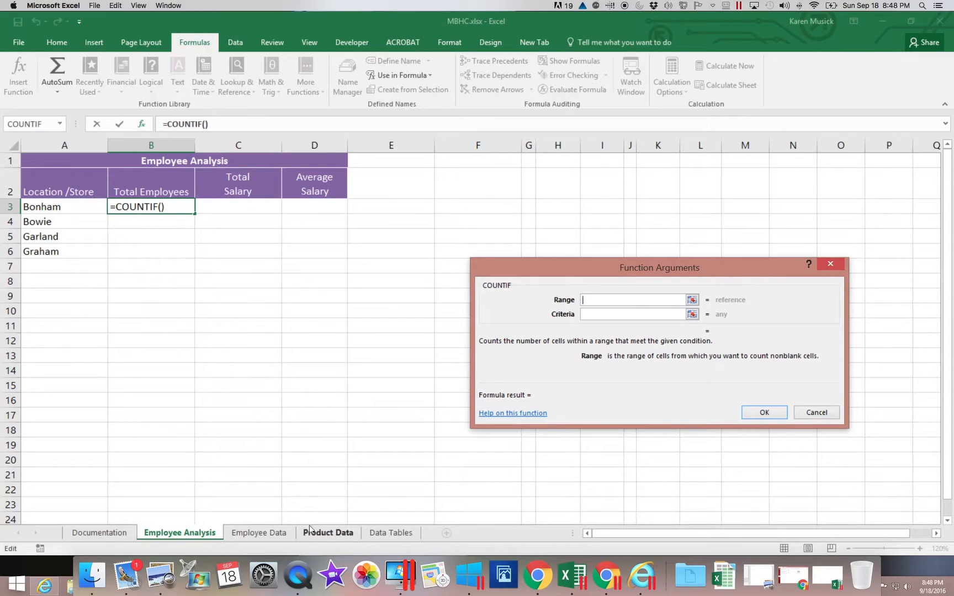
Complete the B3 COUNTIF with the Store column of the Employee Data sheet (EmployeeTbl[Store]) as range and A3 as criteria.
left_click(291, 532)
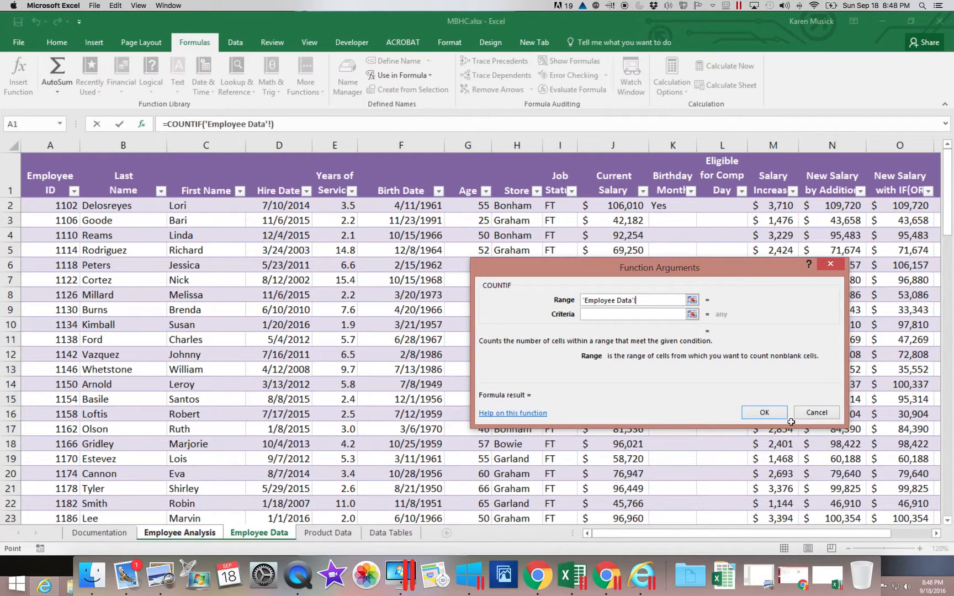
left_click(519, 207)
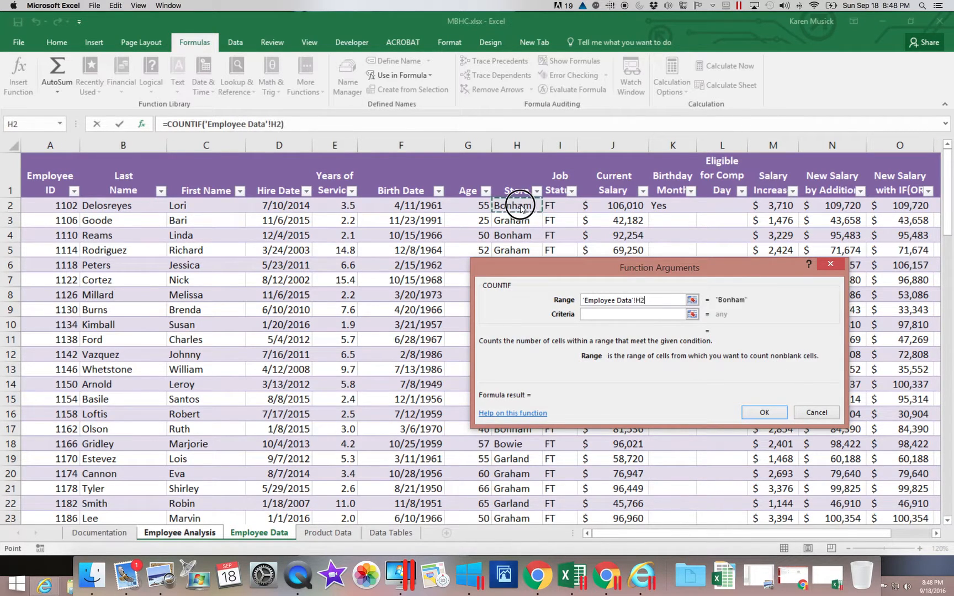
left_click_drag(519, 207, 510, 488)
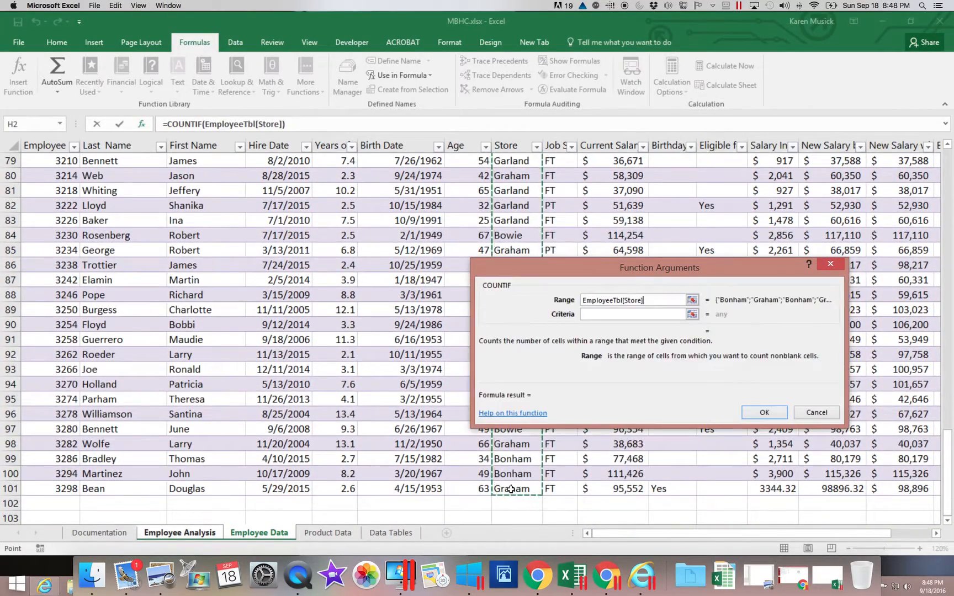
left_click(592, 316)
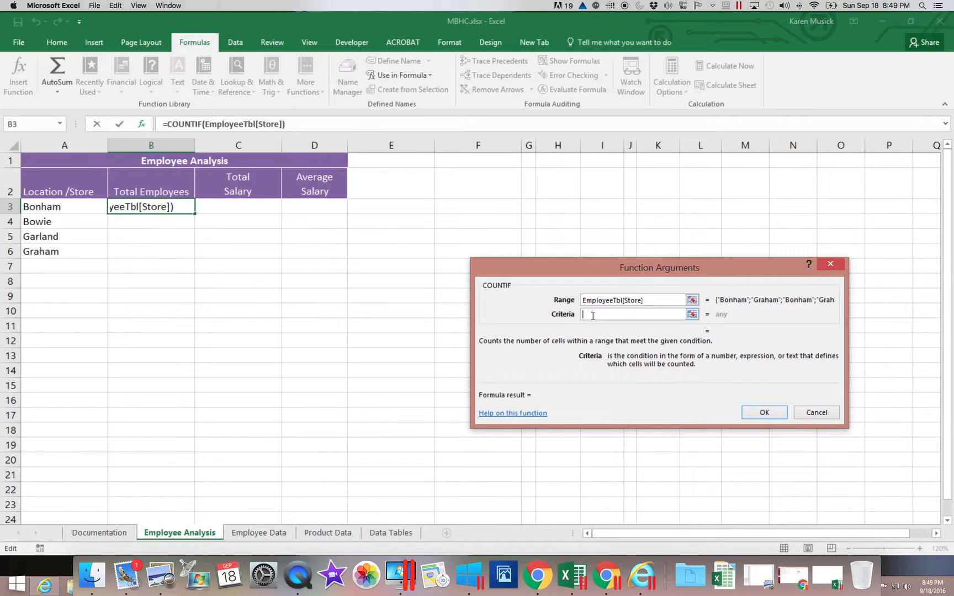
left_click(67, 206)
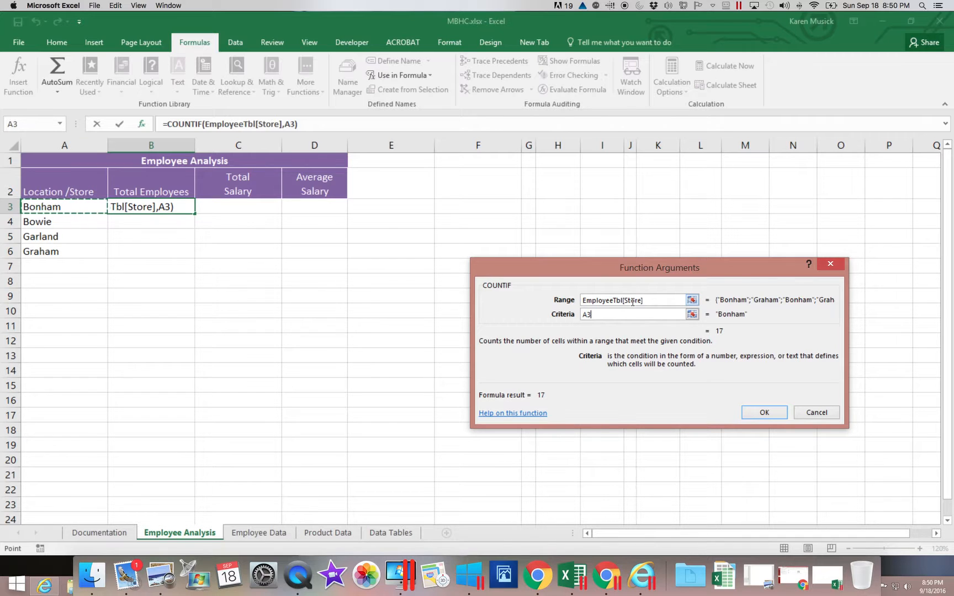
left_click(757, 413)
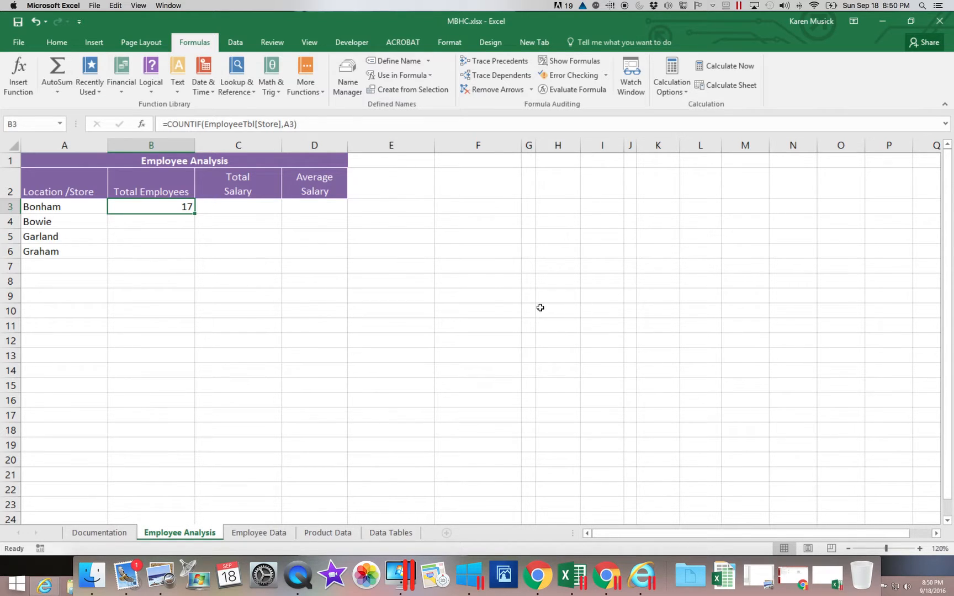
Insert the COUNTIF function in cell B4 for Bowie, choosing it from the Most Recently Used category.
scroll(134, 270, "right", 4)
left_click_drag(643, 532, 618, 533)
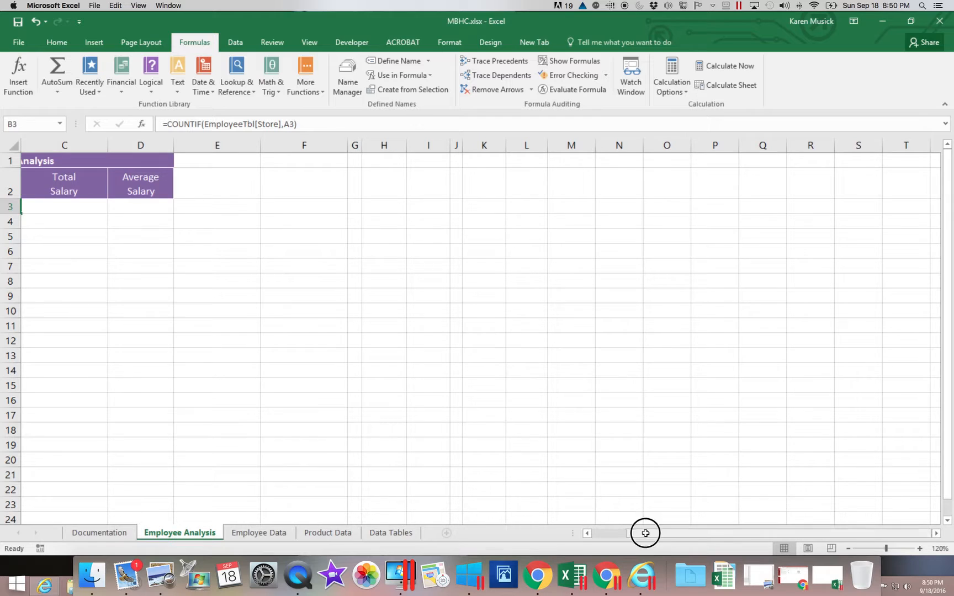
left_click(148, 222)
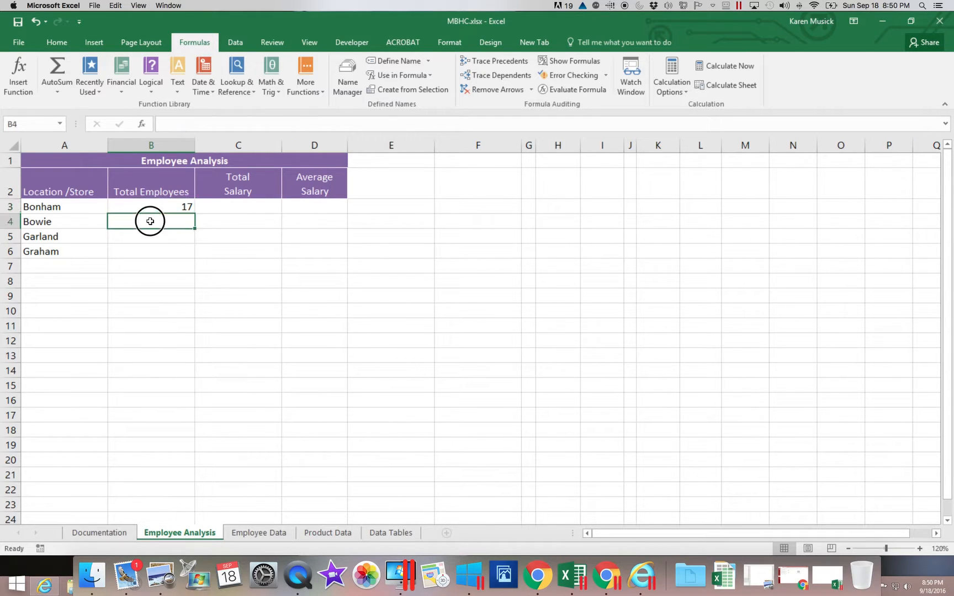
left_click(22, 87)
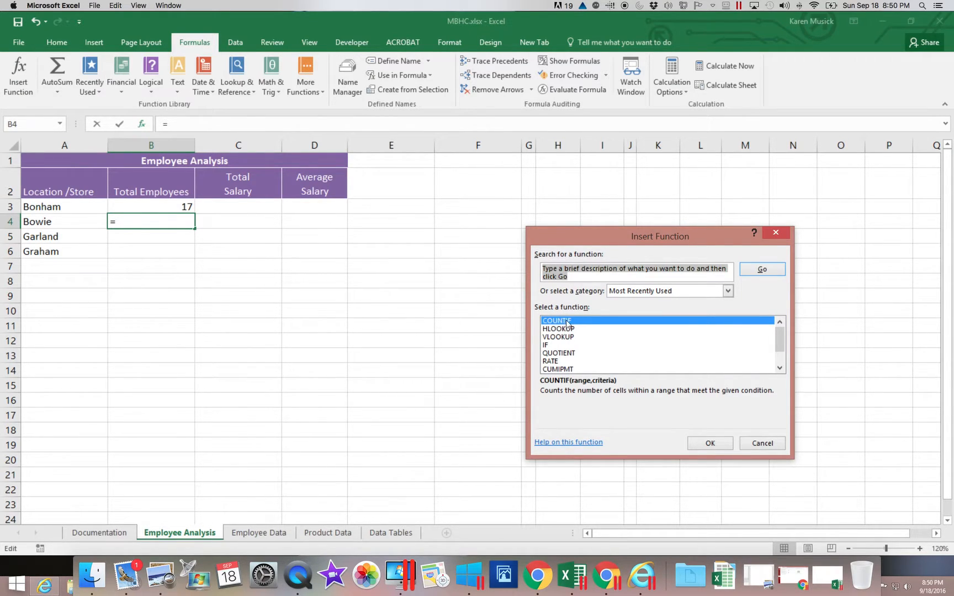
left_click(626, 292)
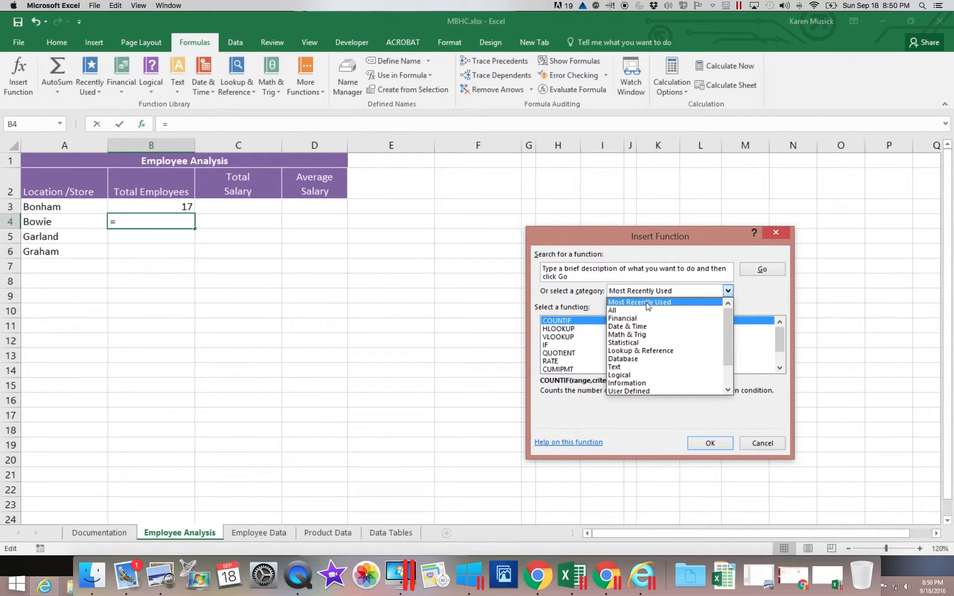
left_click(643, 303)
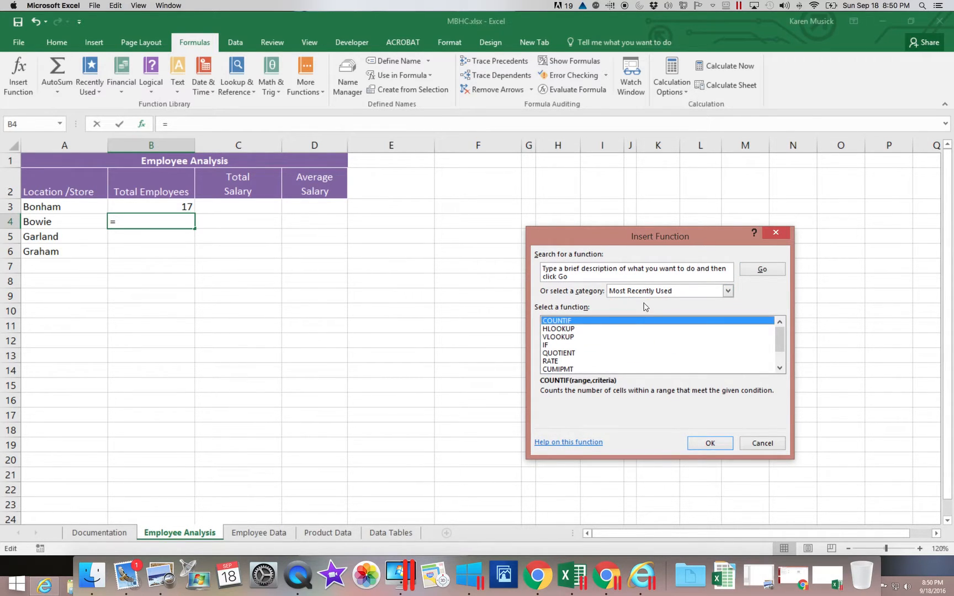
left_click(710, 444)
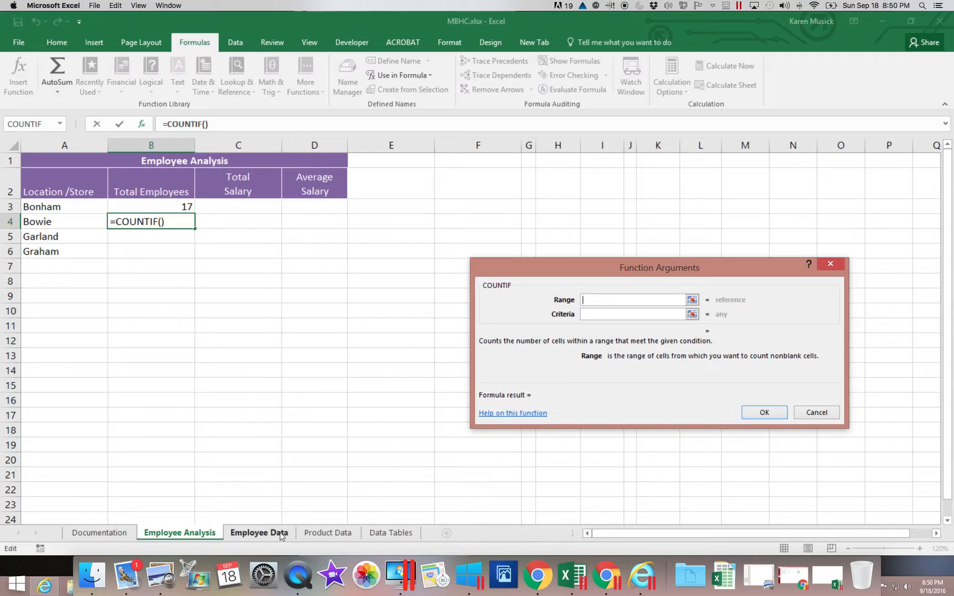
Complete the B4 COUNTIF with the Store column of the Employee Data sheet (EmployeeTbl[Store]) as range and A4 as criteria.
left_click(259, 532)
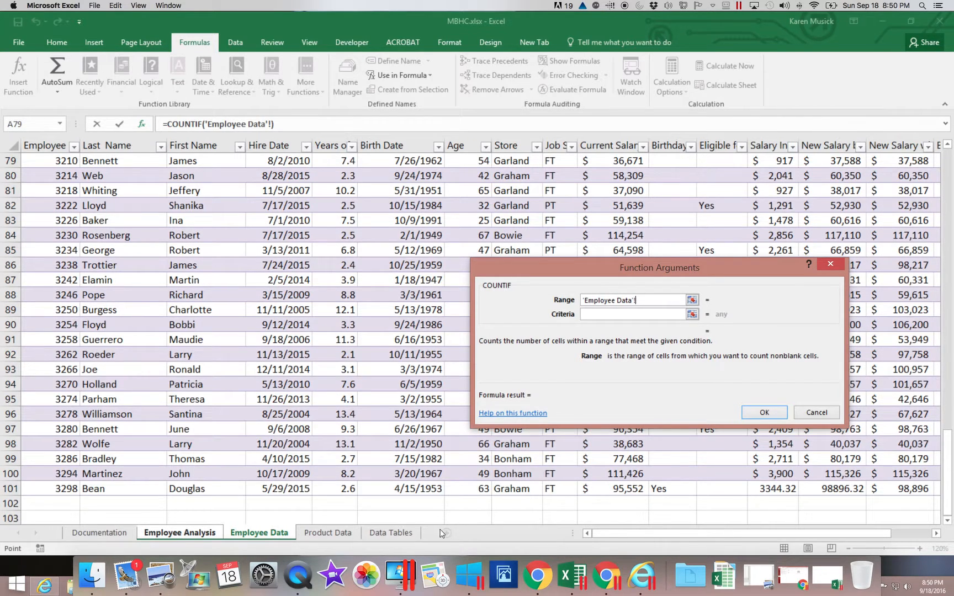
left_click(514, 491)
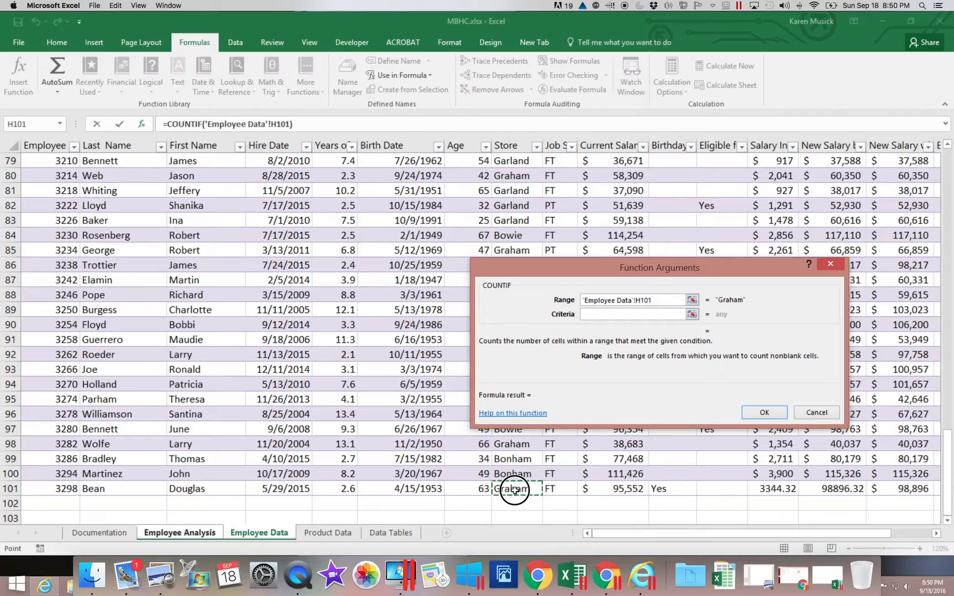
left_click_drag(515, 490, 512, 207)
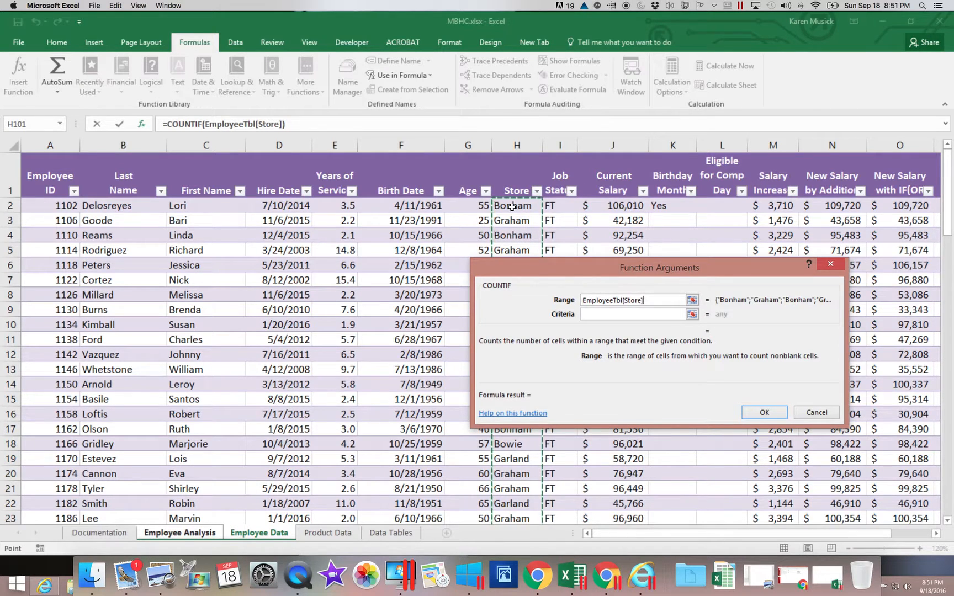
left_click(590, 314)
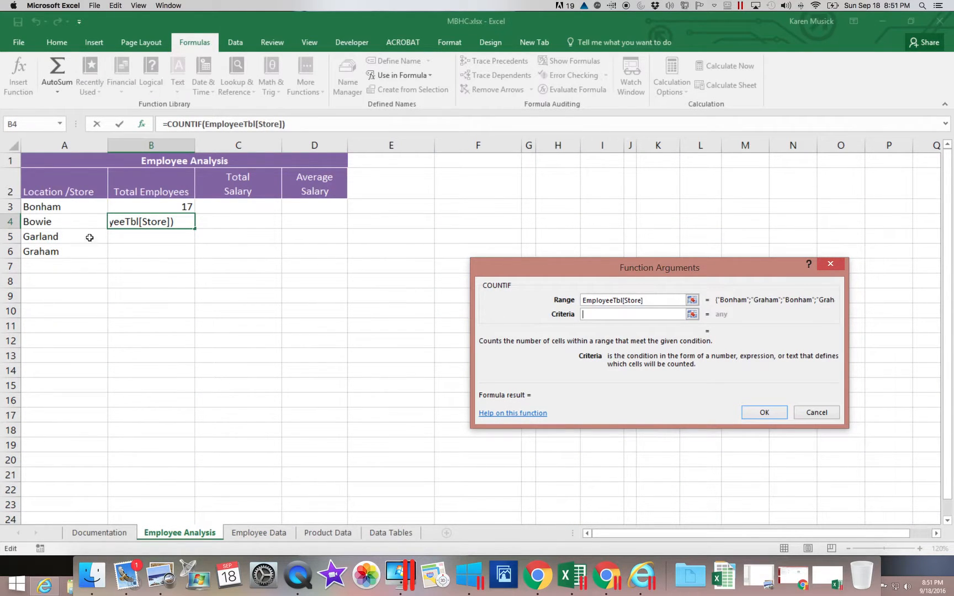
left_click(75, 222)
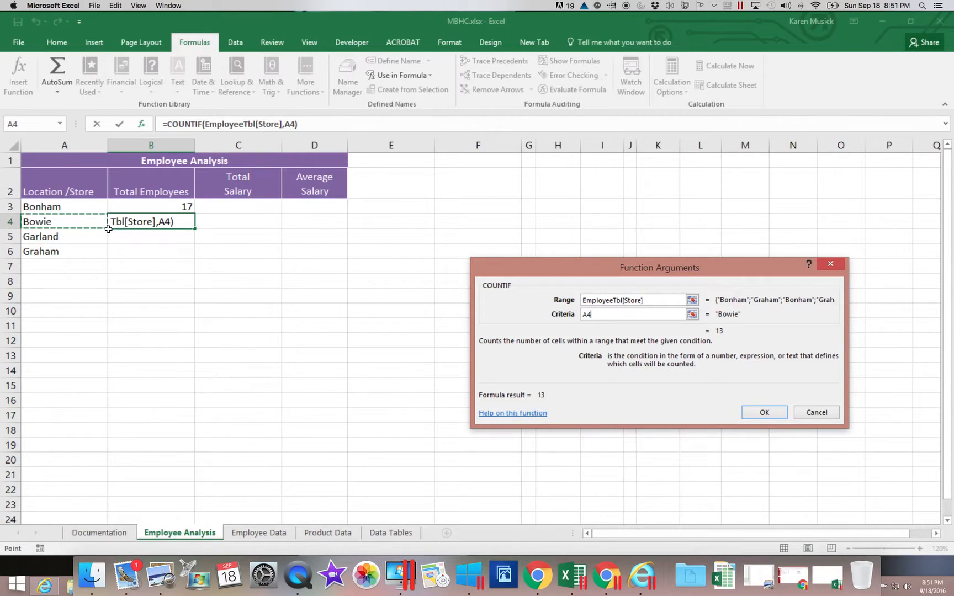
key("Return")
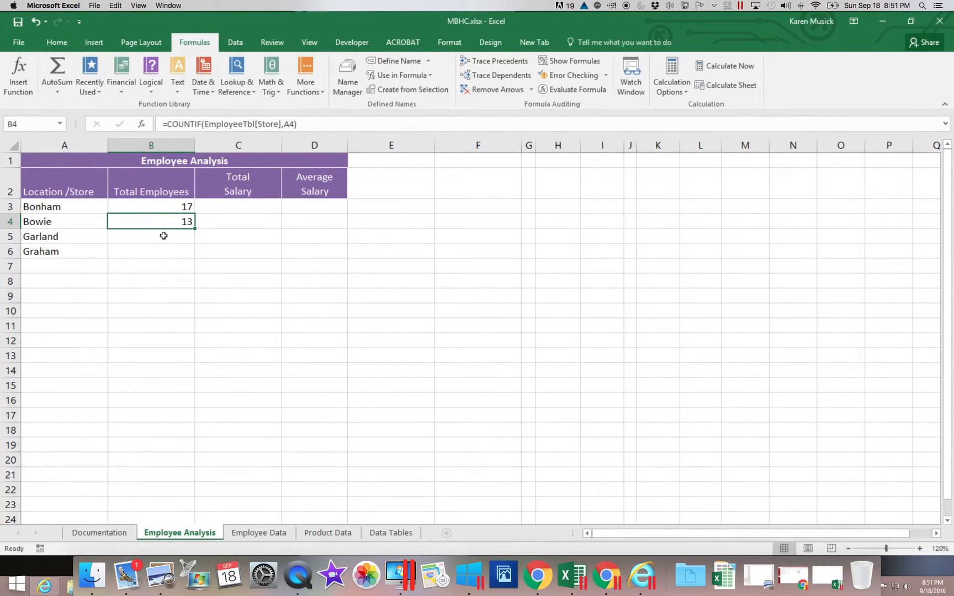
Fill the COUNTIF formula from B4 down to B6 for Garland and Graham.
scroll(169, 245, "right", 1)
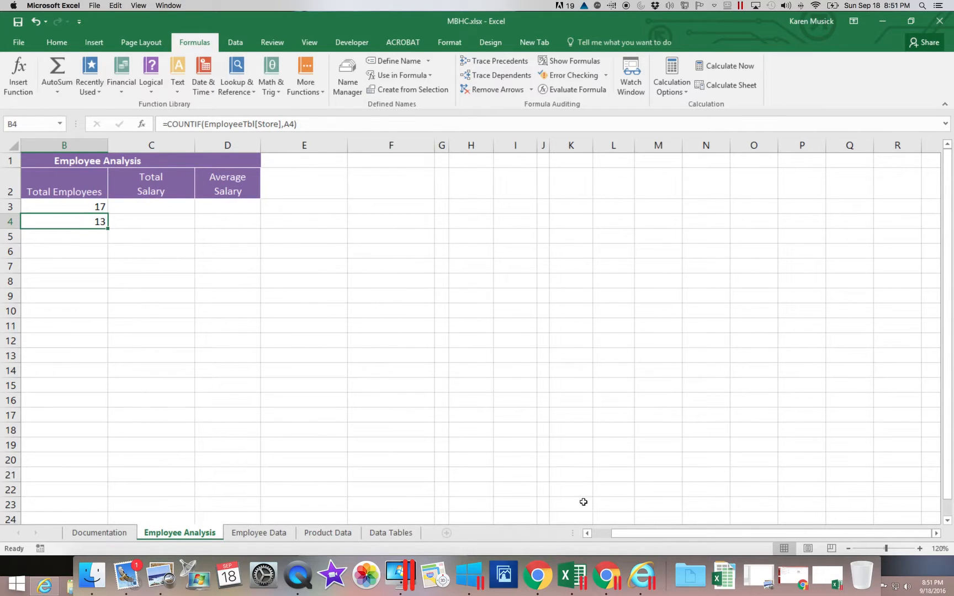
left_click_drag(623, 532, 600, 531)
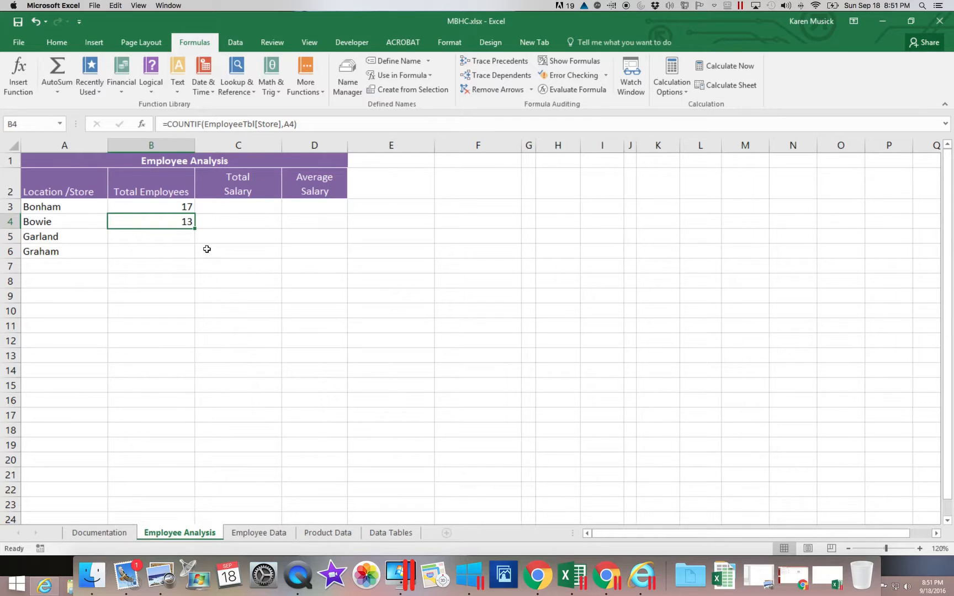
left_click_drag(196, 227, 196, 257)
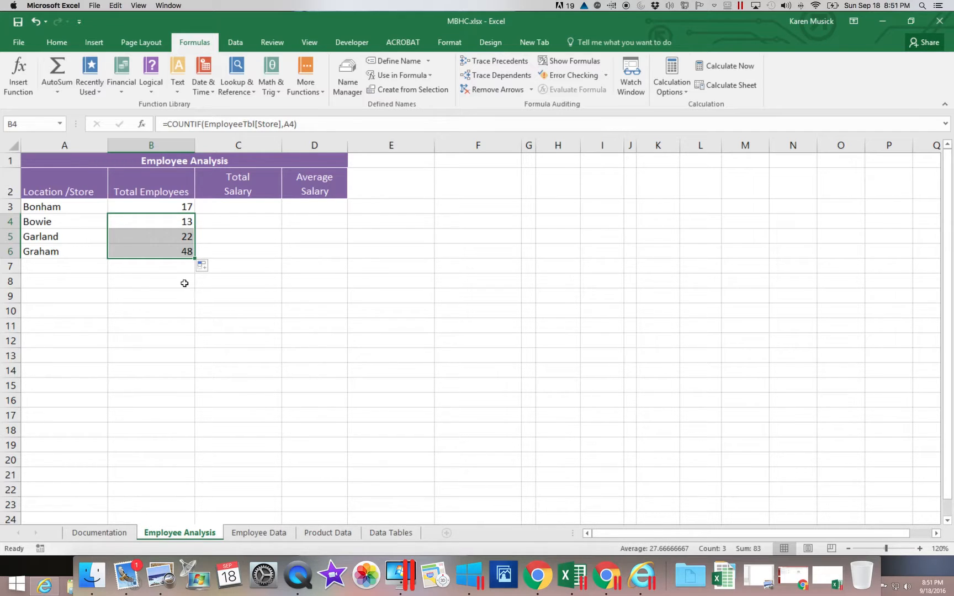
Sum the Total Employees values B3:B6 in cell B7 with AutoSum.
left_click(155, 269)
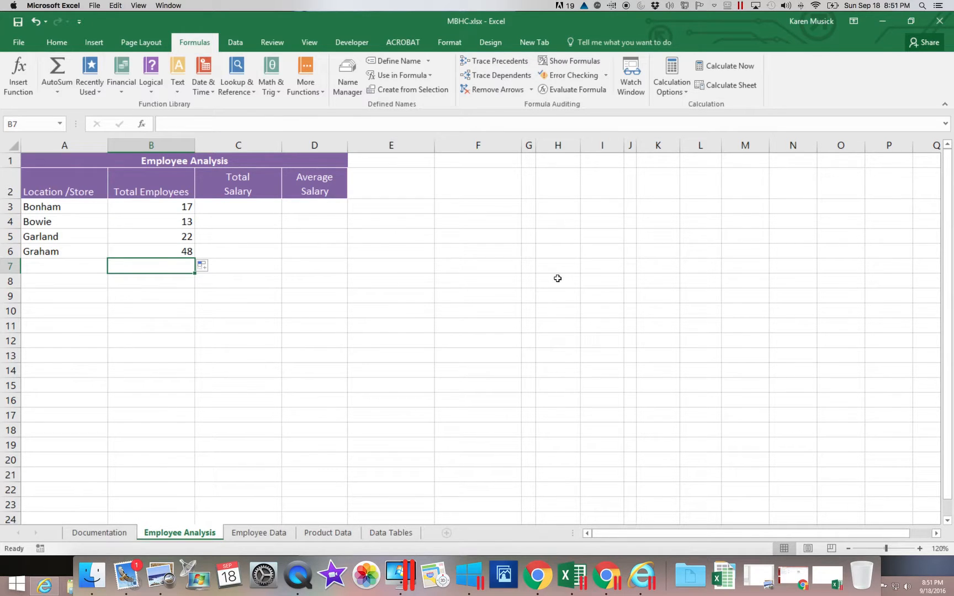
left_click(54, 73)
scroll(55, 73, "up", 1)
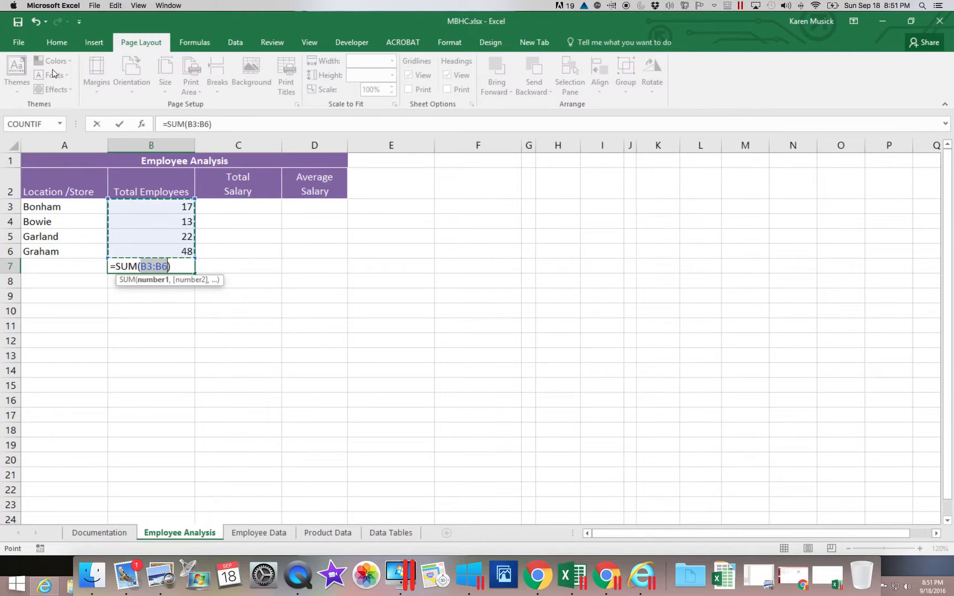
key("Return")
scroll(54, 74, "up", 2)
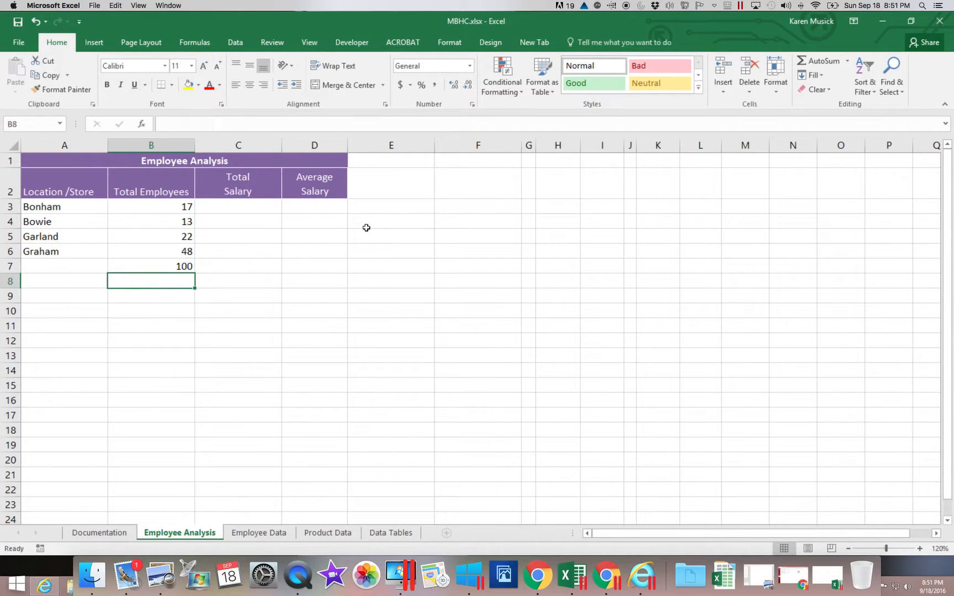
Label cell A7 as Total and increase its indent by one level.
left_click(91, 268)
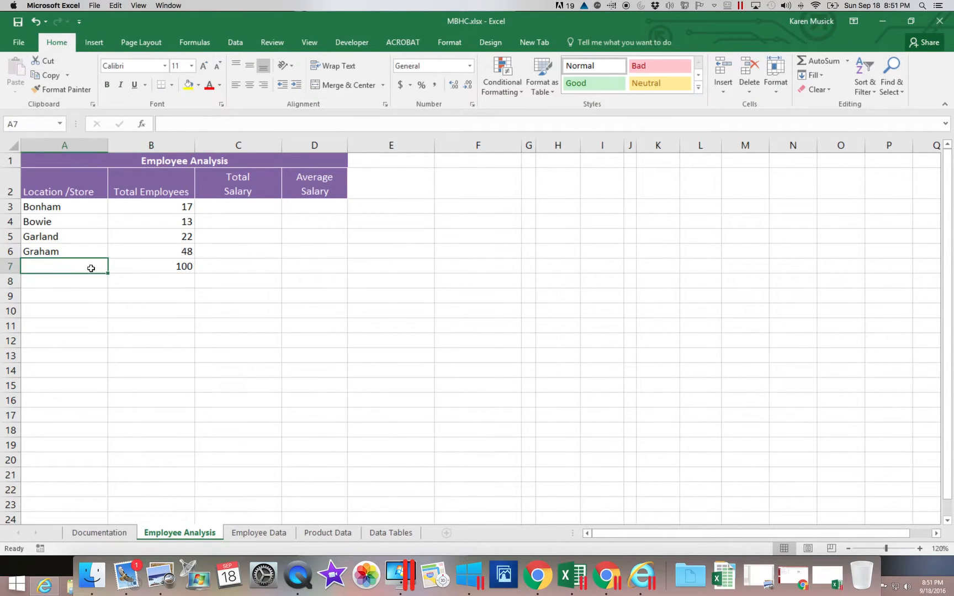
type("Total")
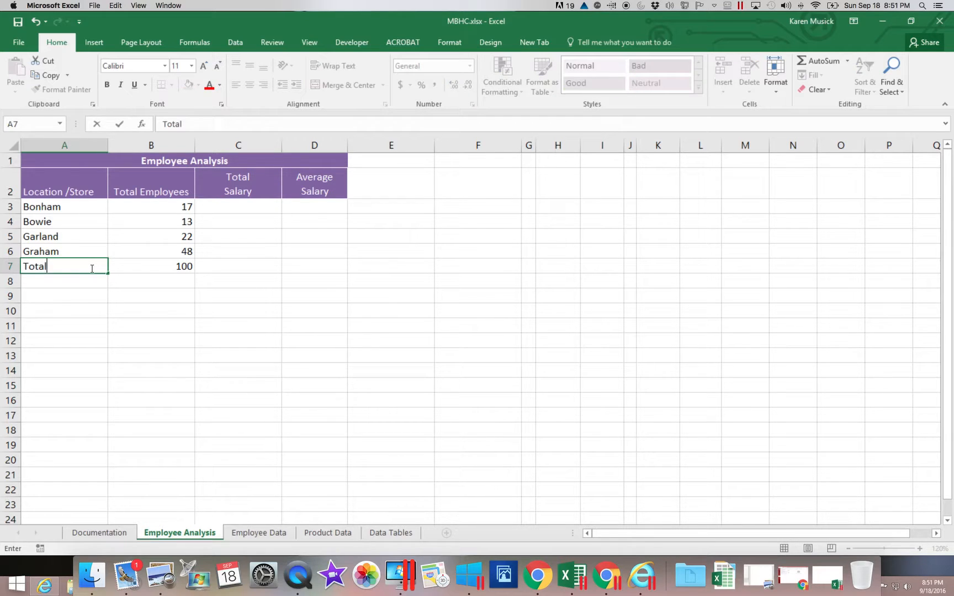
key("Return")
left_click(91, 268)
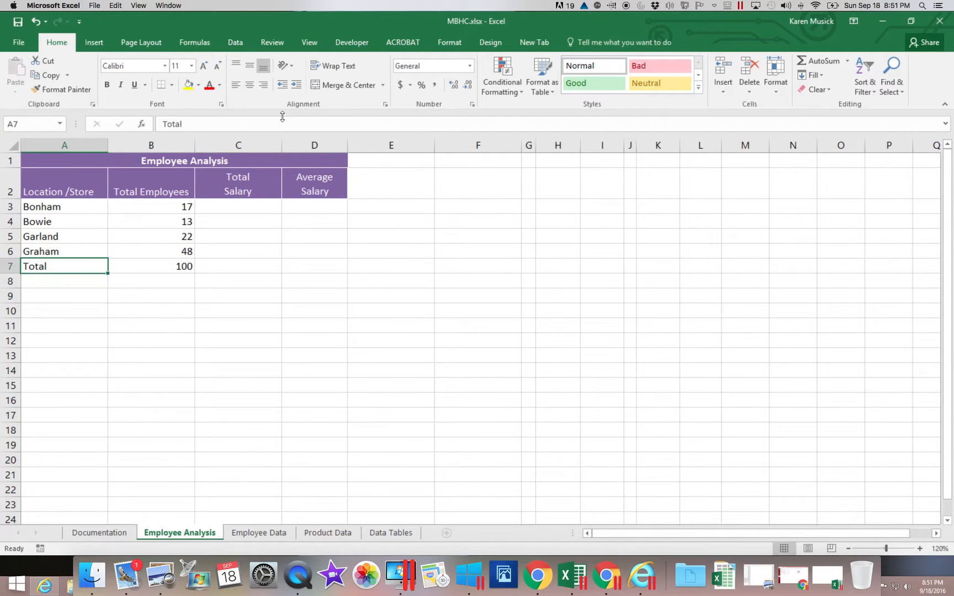
left_click(298, 87)
Apply a Top and Bottom Border to the Total row, cells A7:D7.
left_click_drag(91, 264, 309, 264)
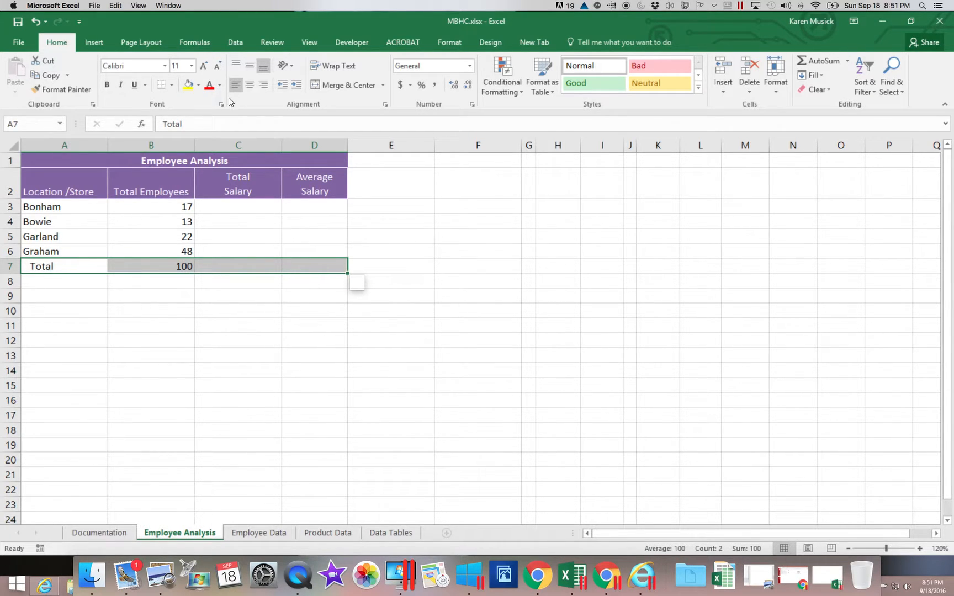
left_click(171, 85)
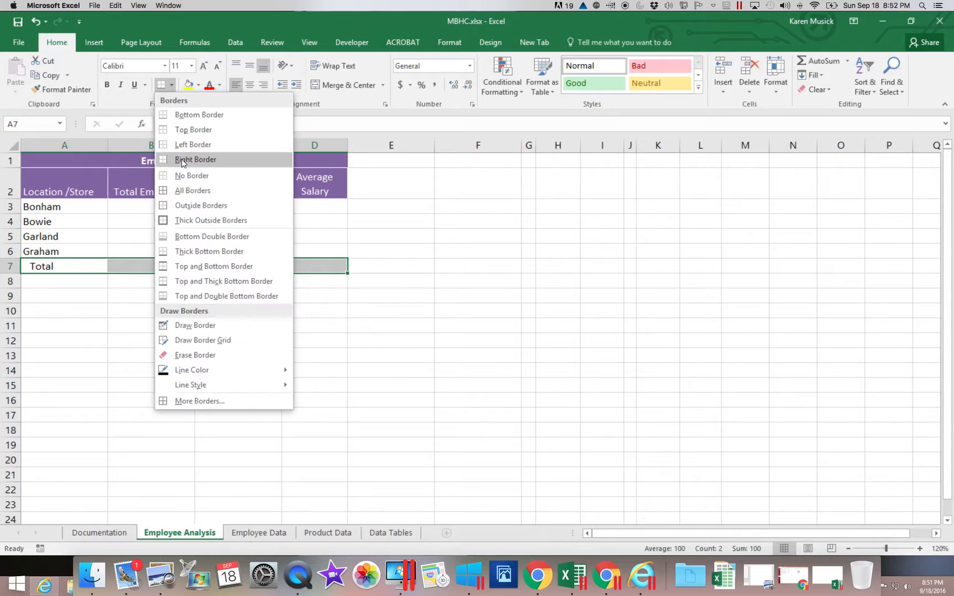
left_click(187, 267)
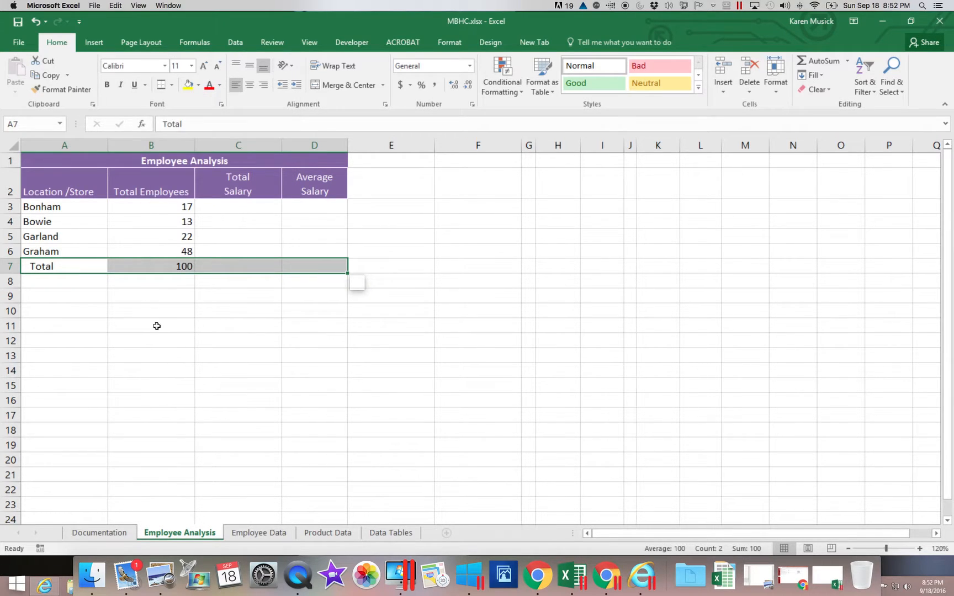
left_click(157, 325)
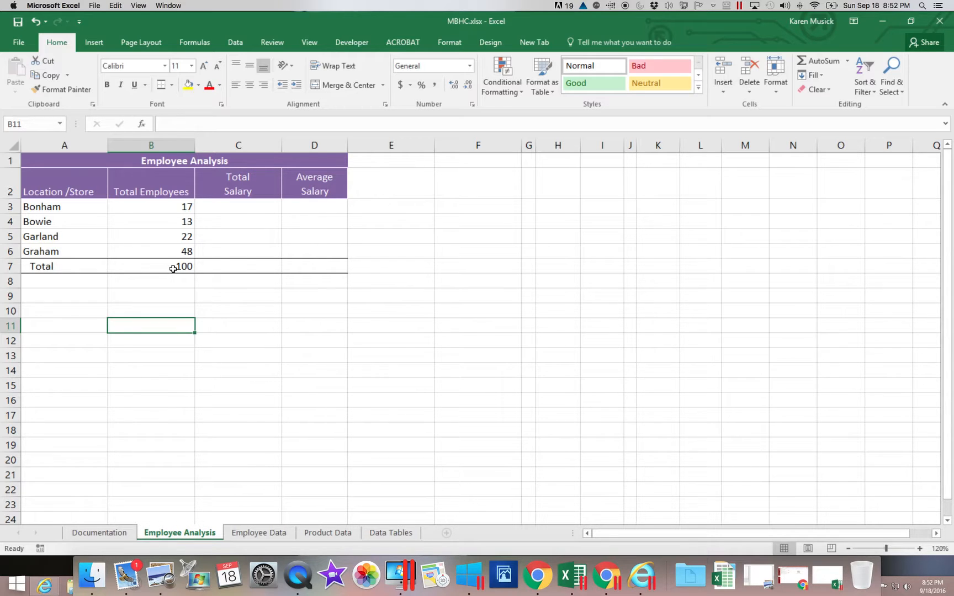
Fill the unused Average Salary cell in the Total row, D7, with dark gray.
left_click(300, 264)
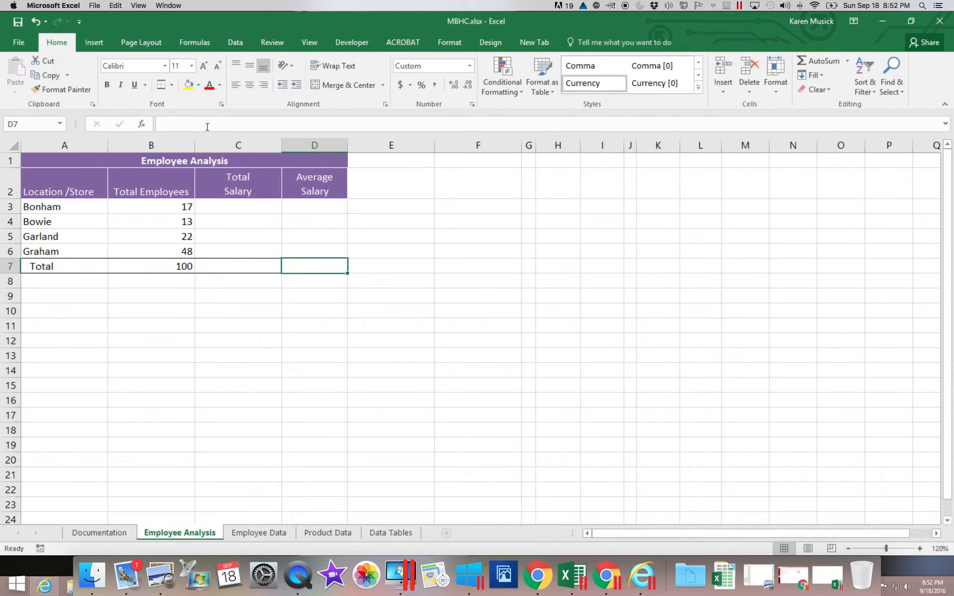
left_click(198, 85)
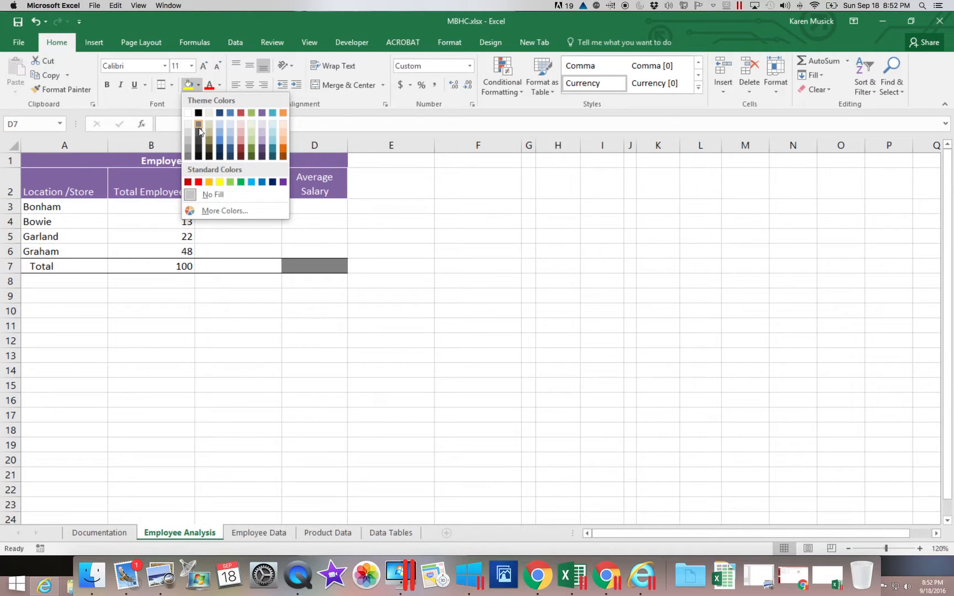
left_click(199, 128)
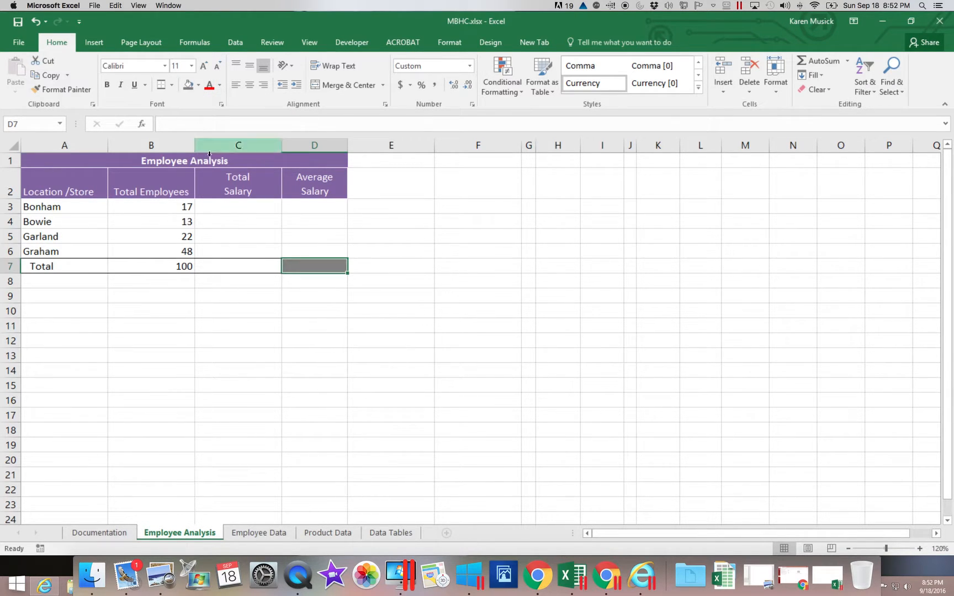
left_click(225, 294)
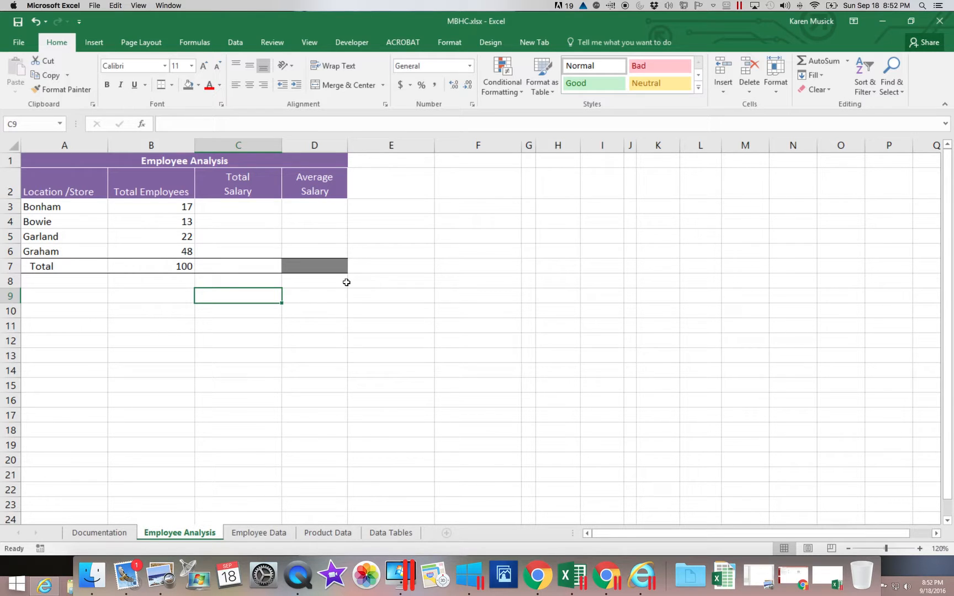
Switch to the Excel Video Headers3.xlsx workbook and review the SUMIF syntax in A2 of the COUNTIF SUMIF AVGIF sheet.
left_click(188, 267)
left_click(214, 270)
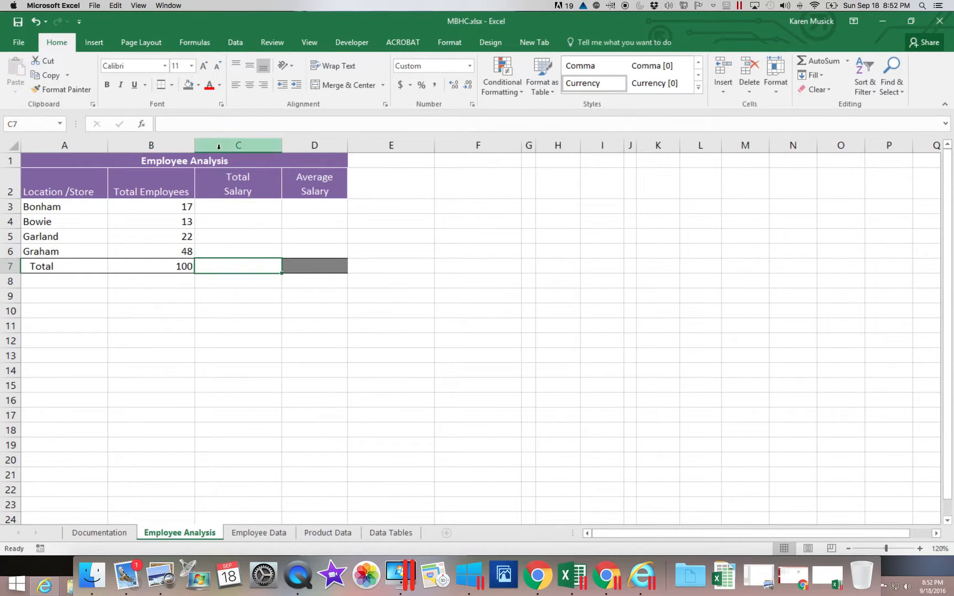
left_click(231, 208)
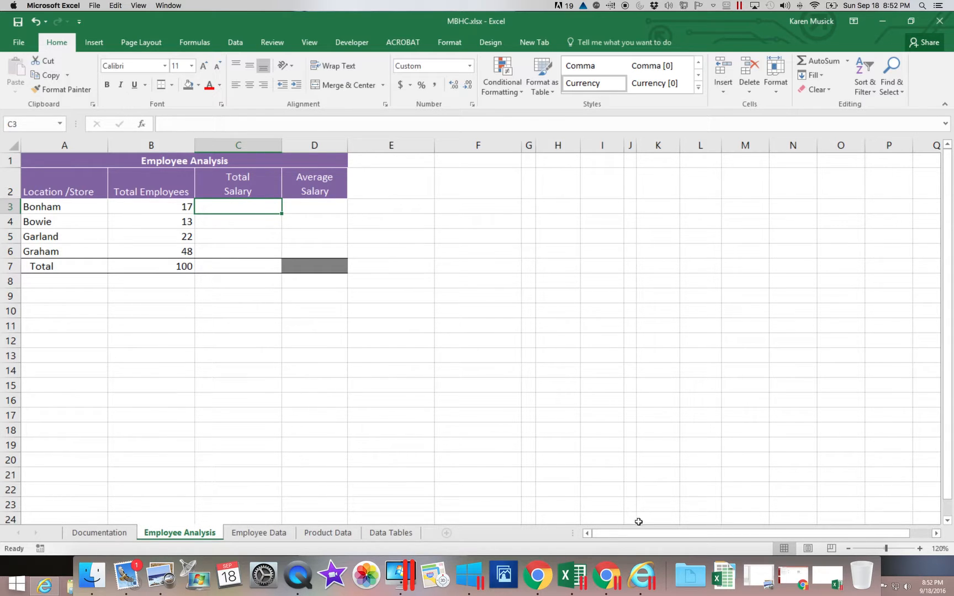
left_click(828, 578)
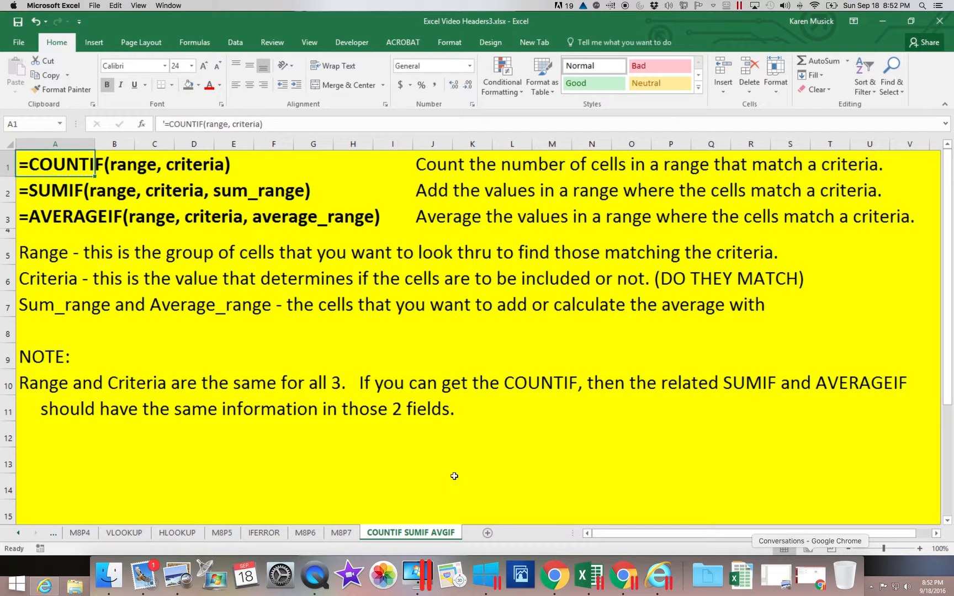
left_click(36, 190)
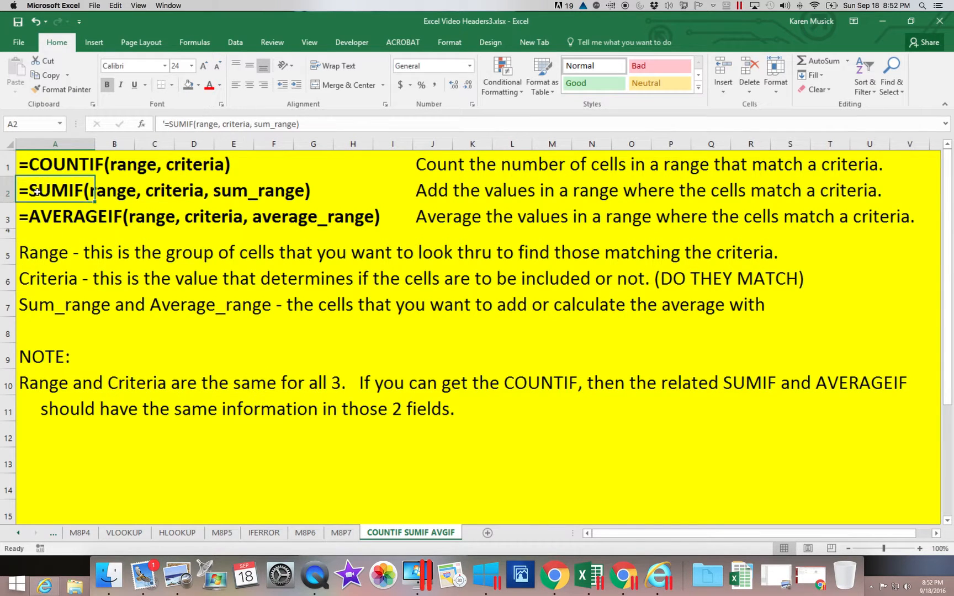
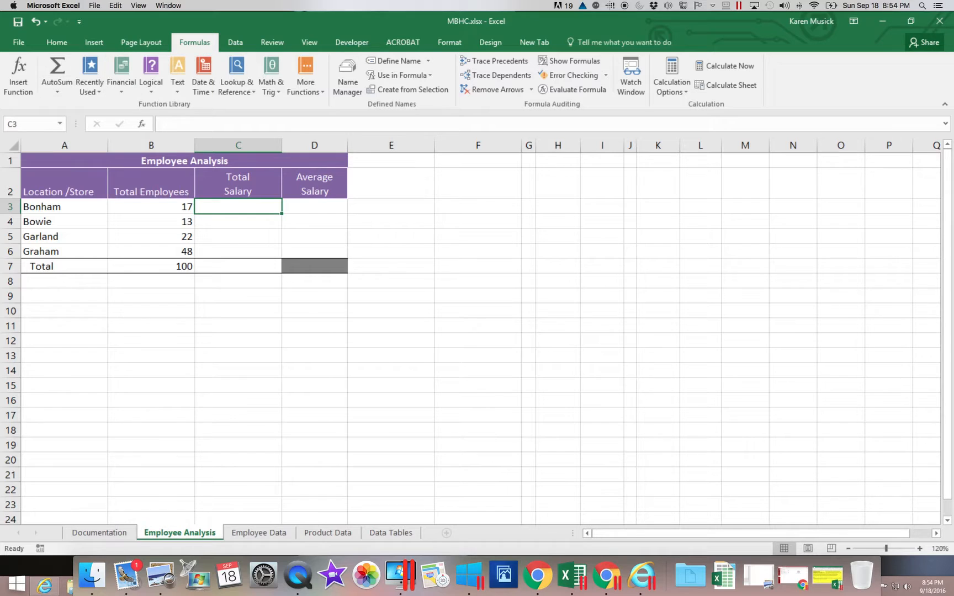
Find the SUMIF function by searching for sumif and insert it into C3, Bonham's Total Salary cell.
left_click(16, 75)
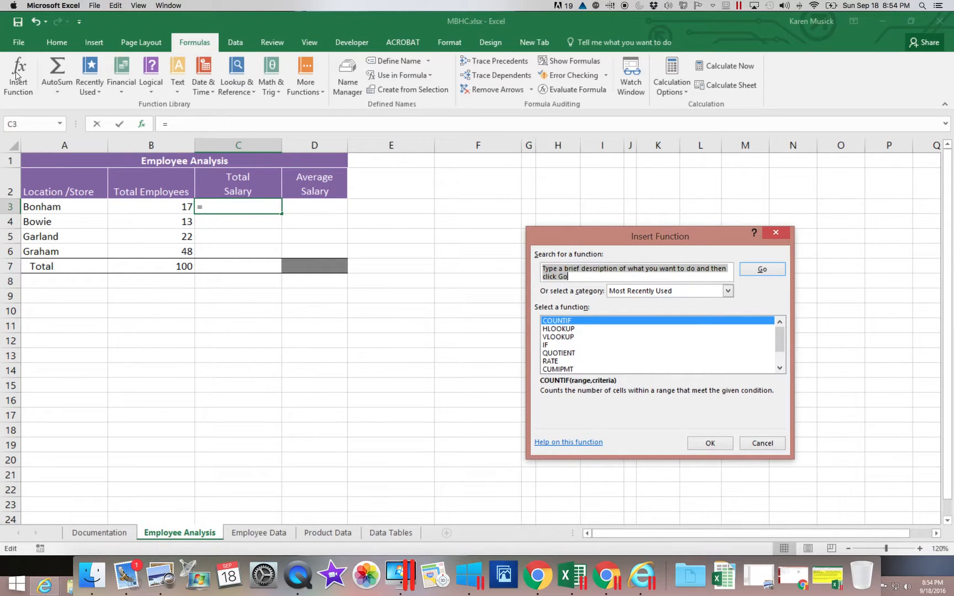
type("sumif")
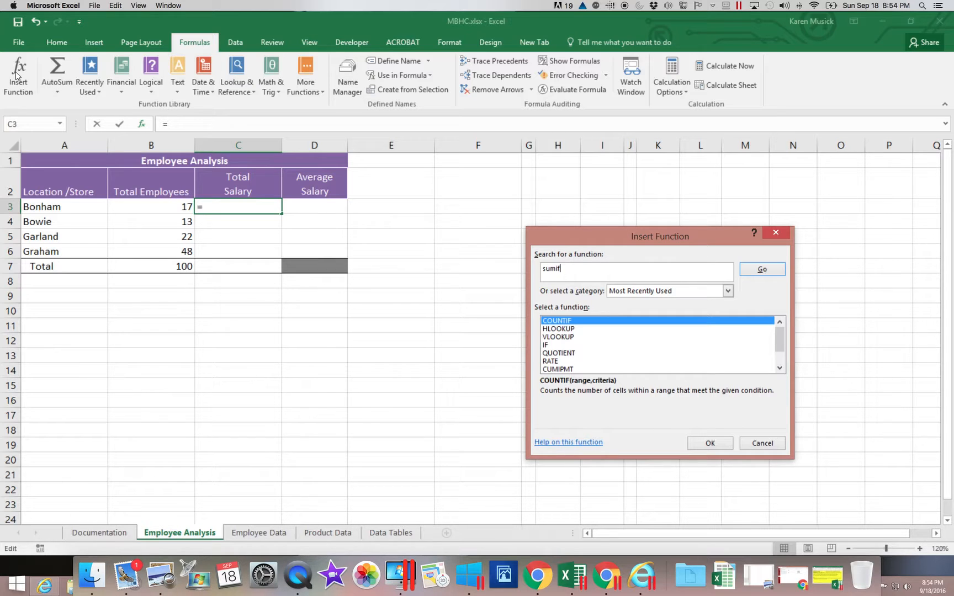
left_click(755, 270)
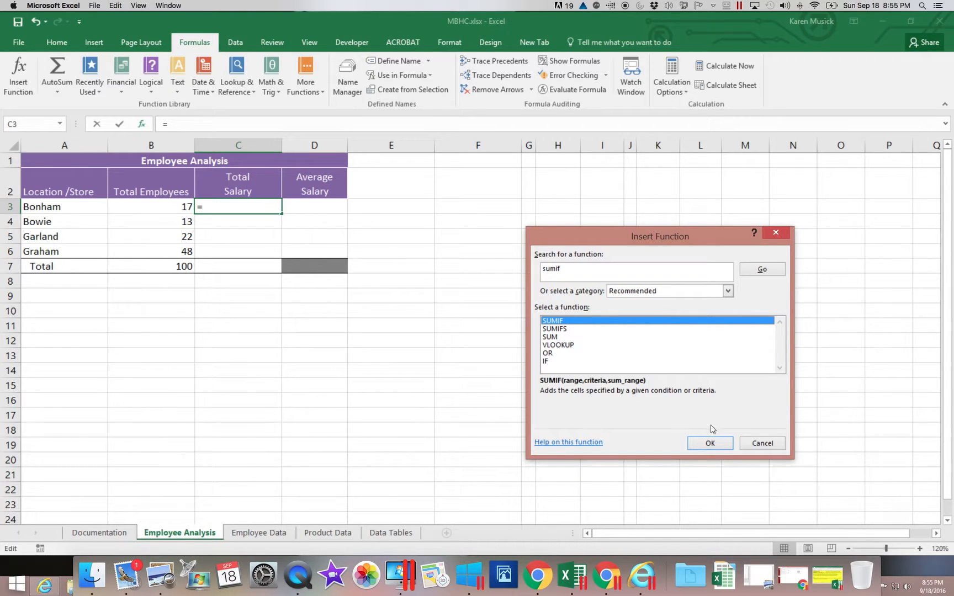
left_click(710, 442)
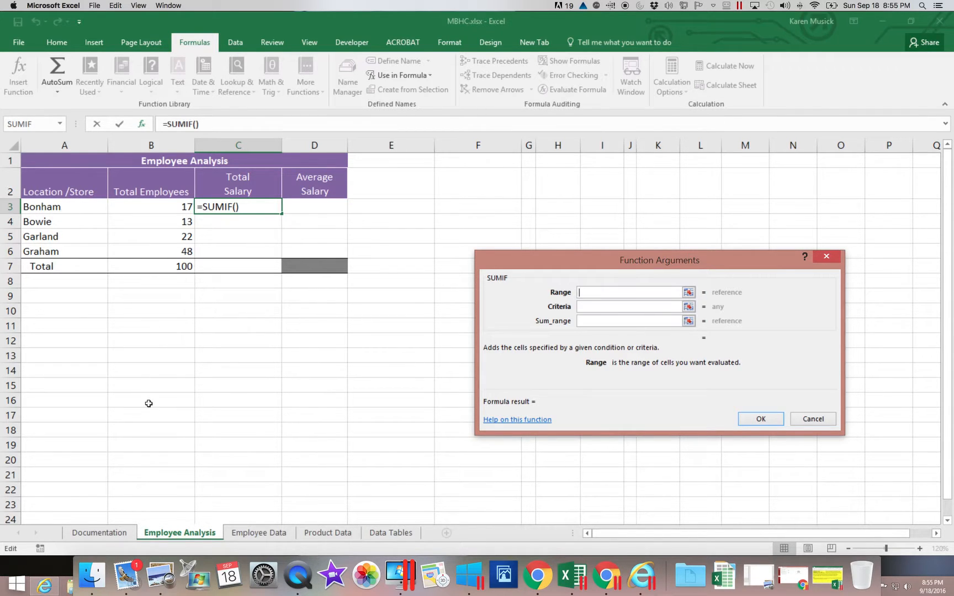
Set the SUMIF range to the Store column of the Employee Data sheet (EmployeeTbl[Store]) and the criteria to A3.
left_click(260, 535)
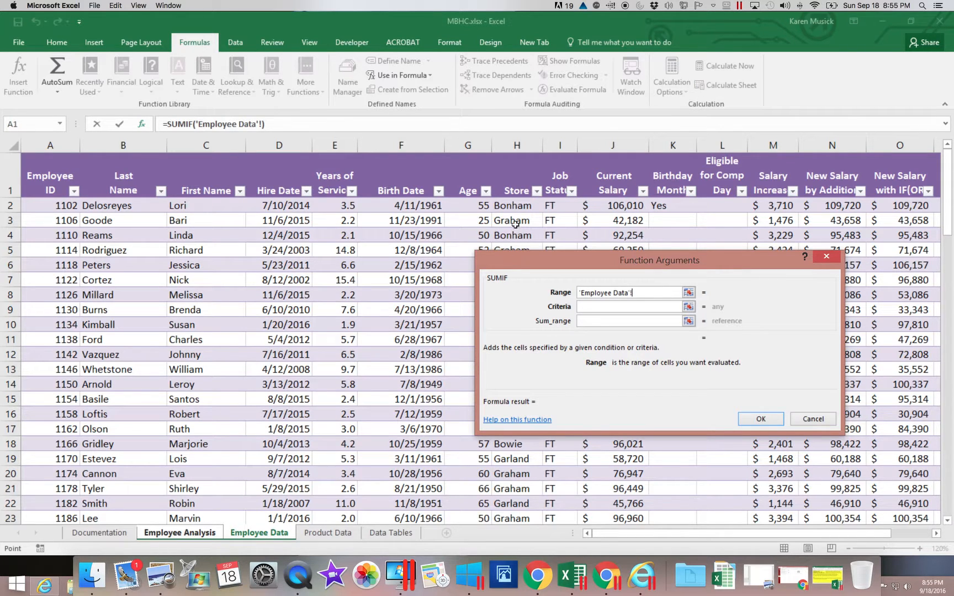
left_click_drag(515, 208, 521, 472)
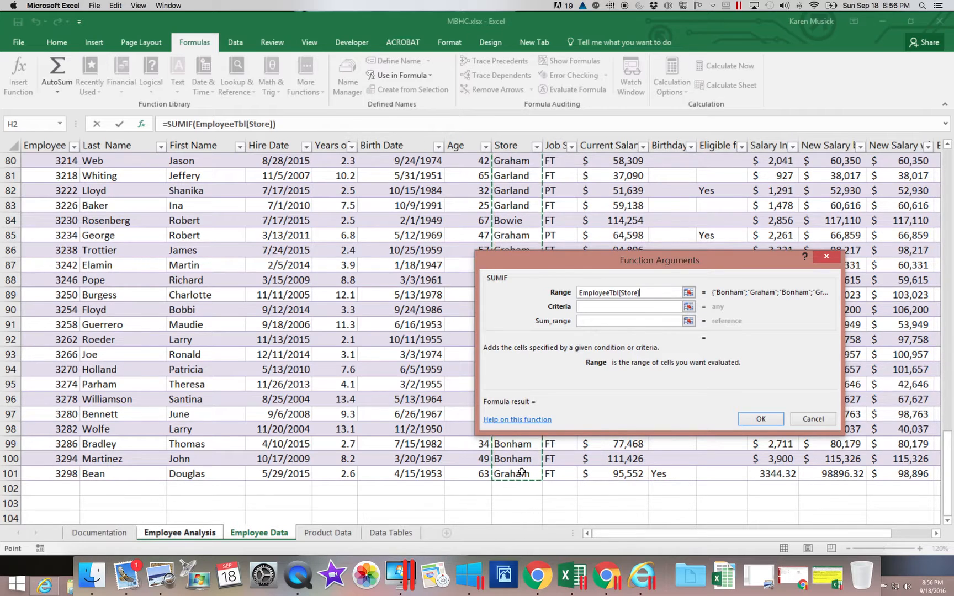
left_click(590, 306)
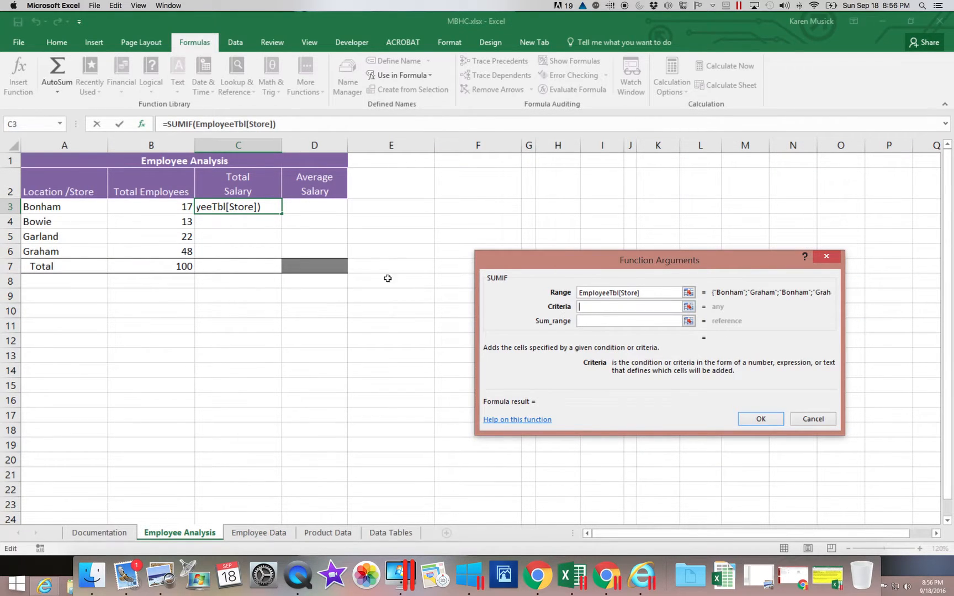
left_click(57, 207)
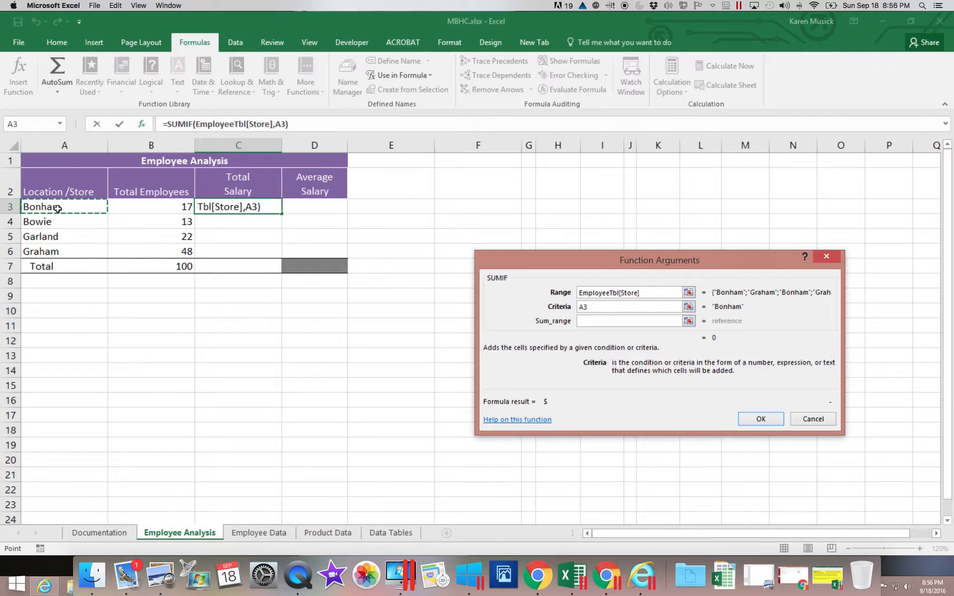
Complete the C3 SUMIF with the Current Salary column of the Employee Data sheet (EmployeeTbl[Current Salary]) as sum range.
left_click(587, 321)
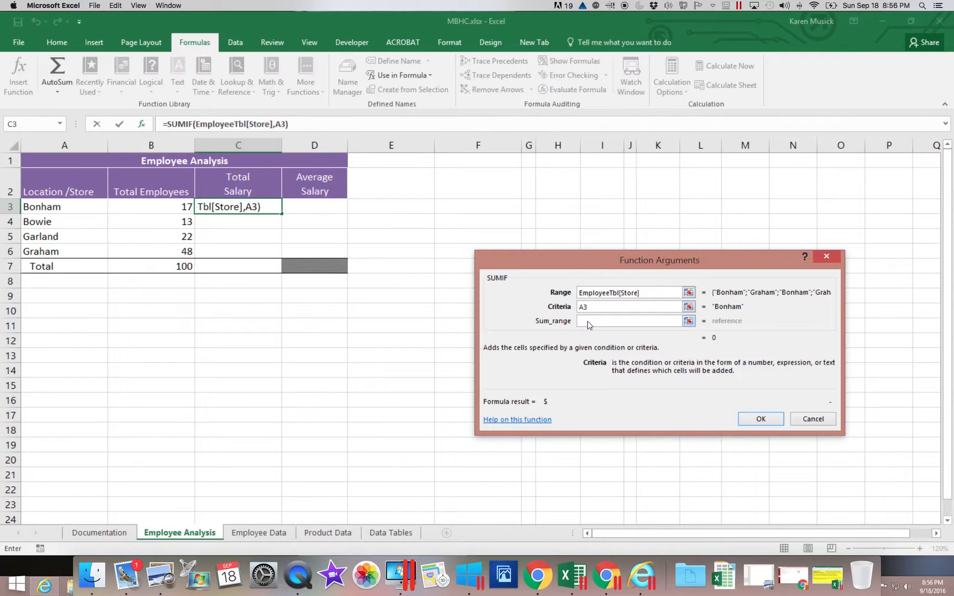
left_click(590, 322)
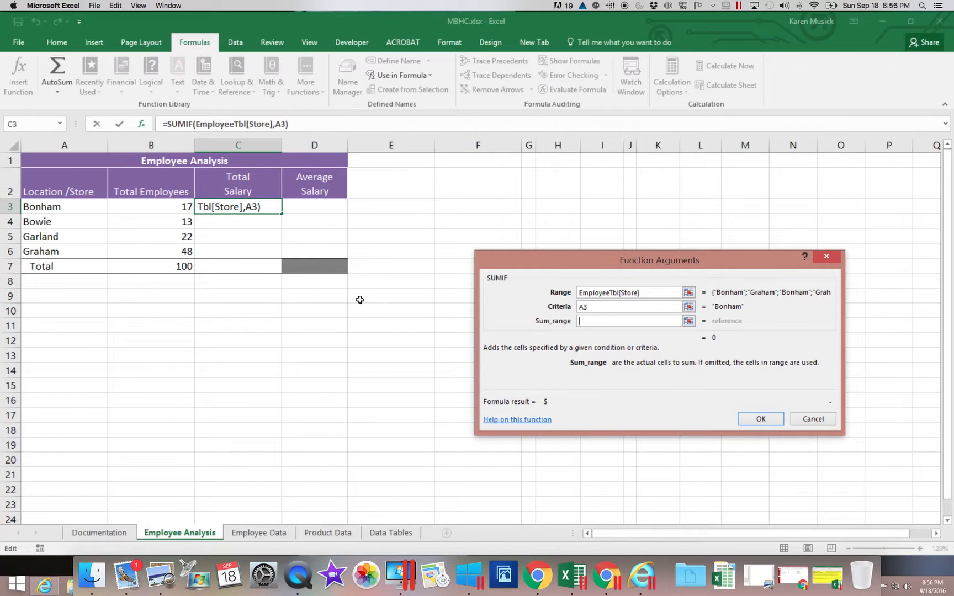
scroll(390, 438, "right", 3)
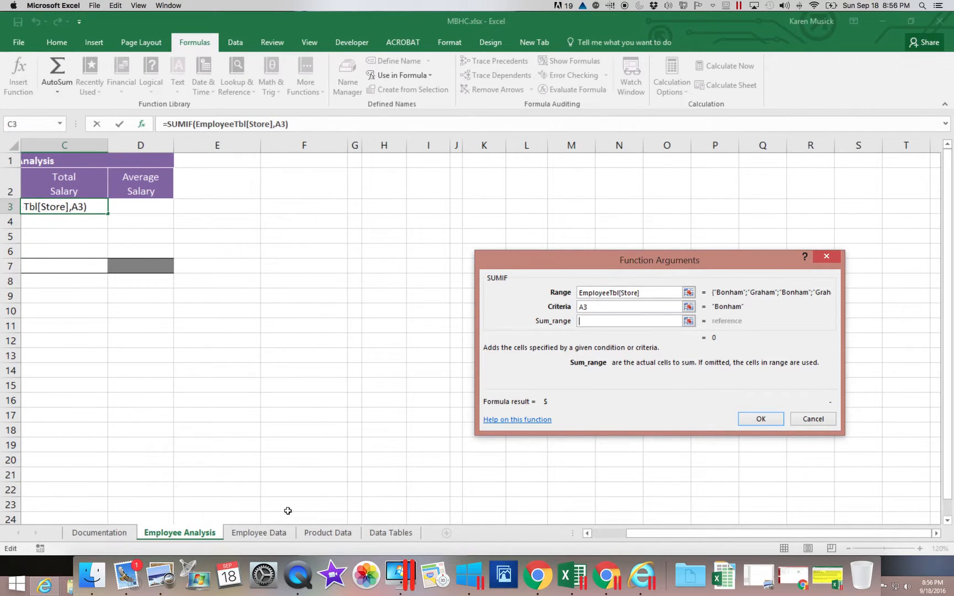
left_click(279, 534)
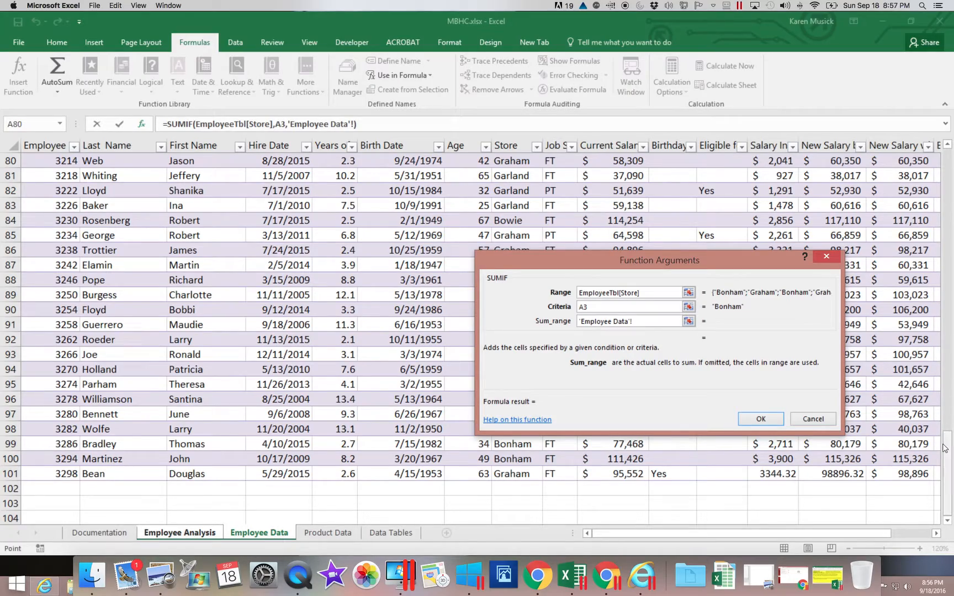
left_click_drag(947, 466, 948, 145)
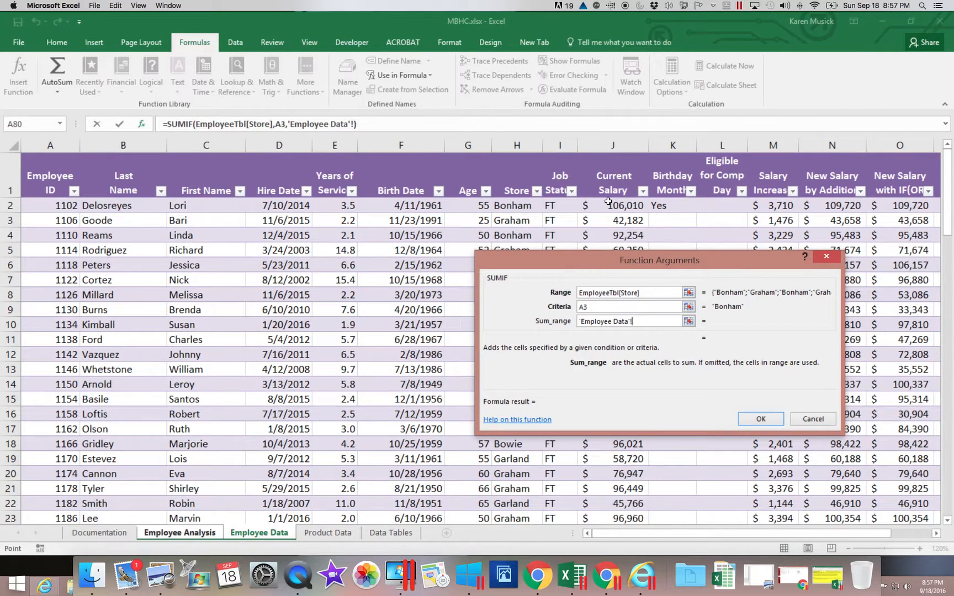
left_click_drag(613, 202, 620, 470)
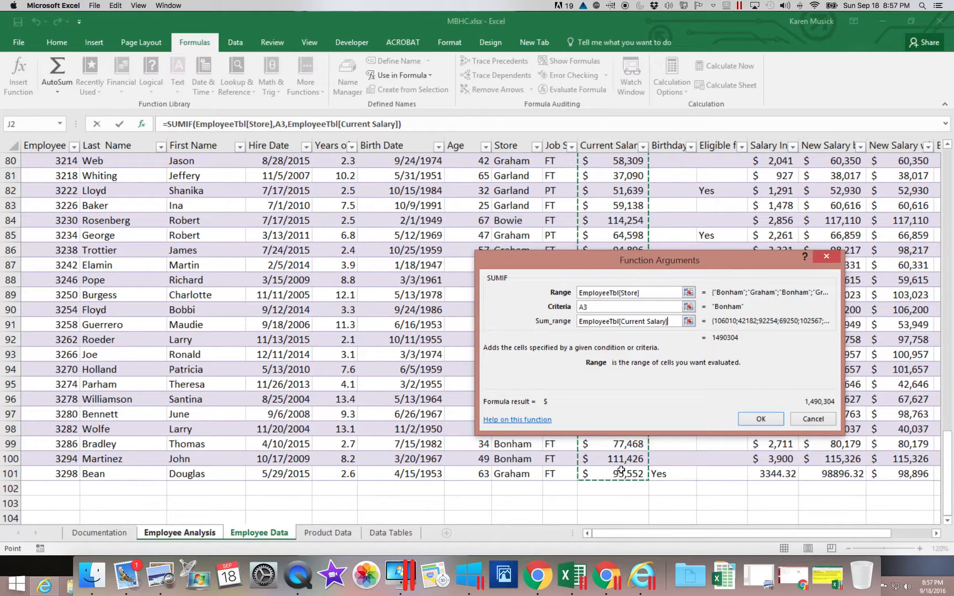
left_click(756, 420)
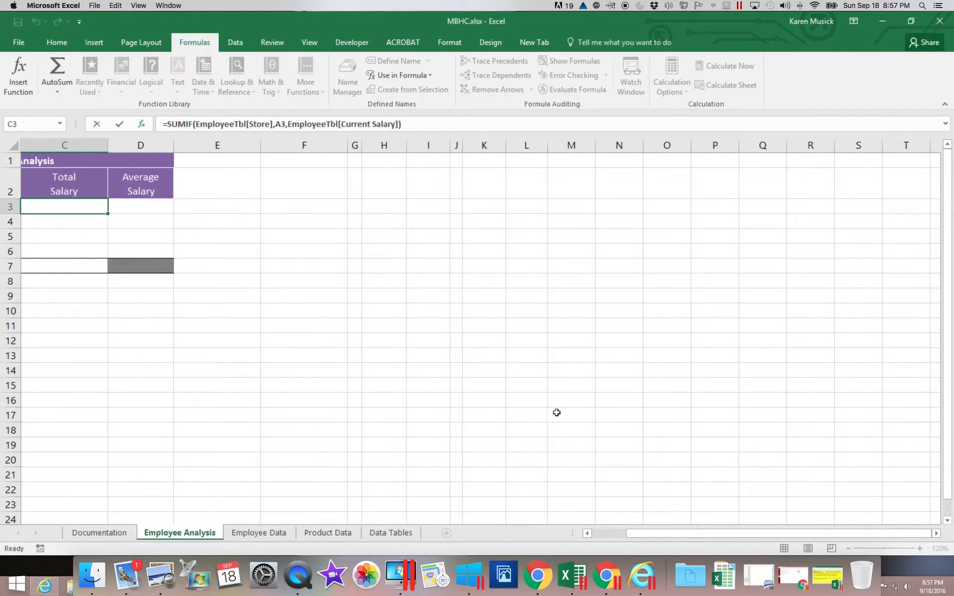
left_click(762, 415)
left_click_drag(712, 536, 640, 535)
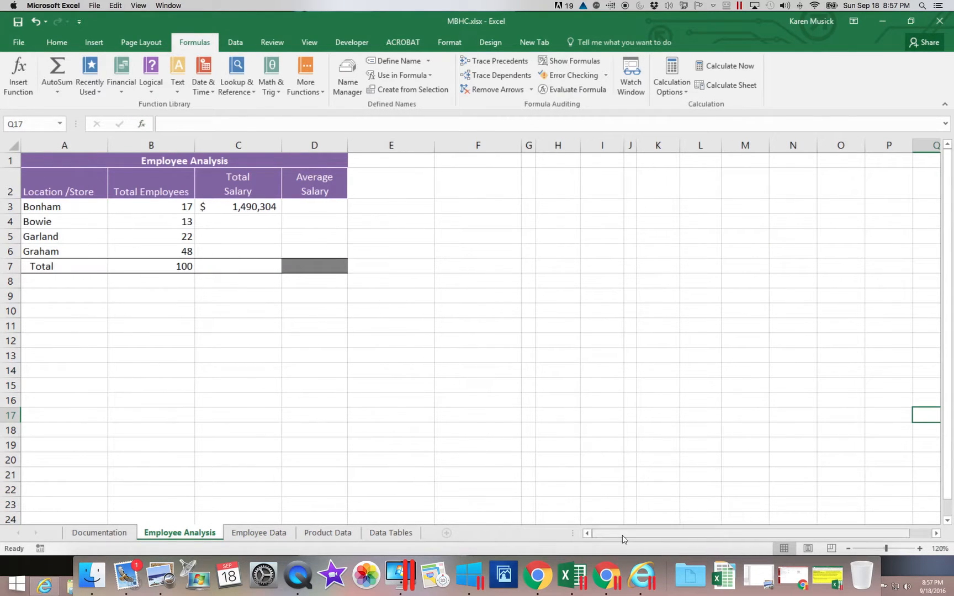
Sum the Total Salary column in cell C7 with AutoSum.
left_click(266, 266)
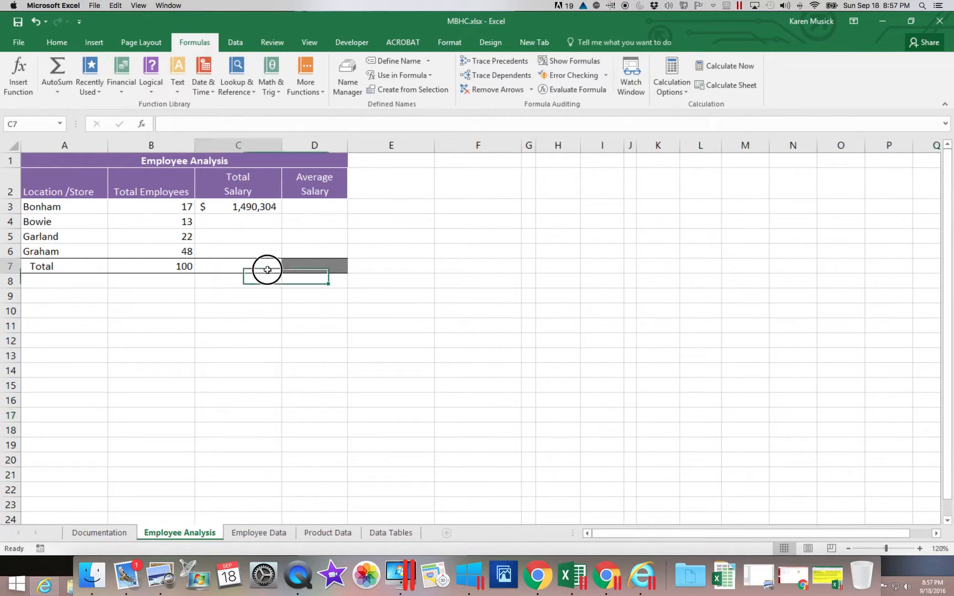
left_click(54, 63)
key("Return")
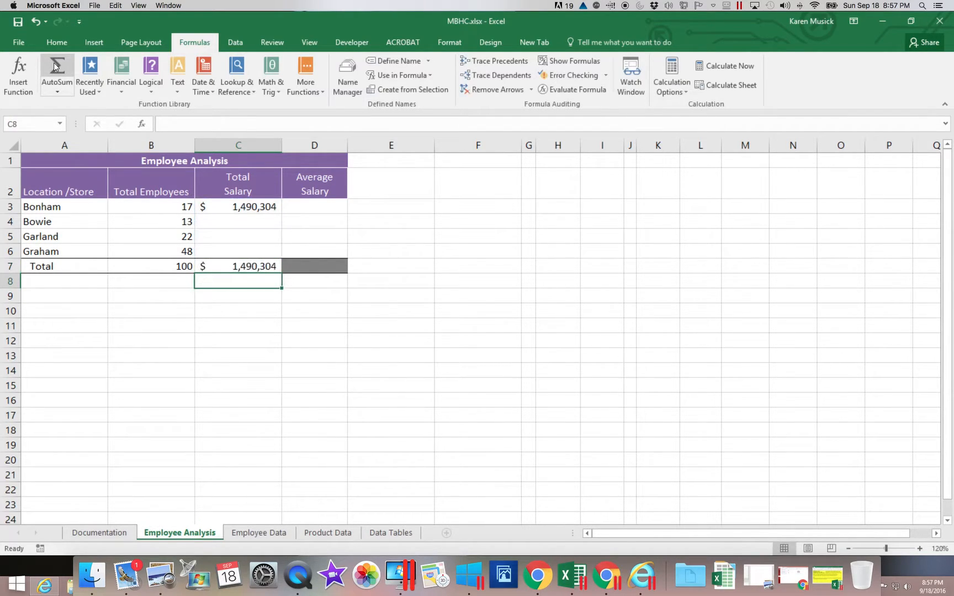
left_click(318, 265)
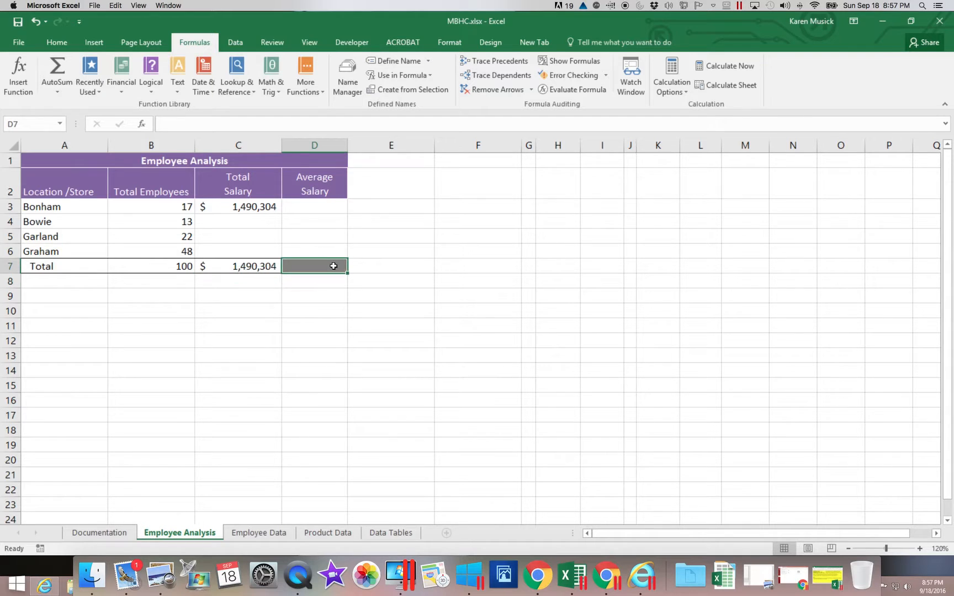
scroll(333, 266, "right", 1)
scroll(334, 266, "right", 3)
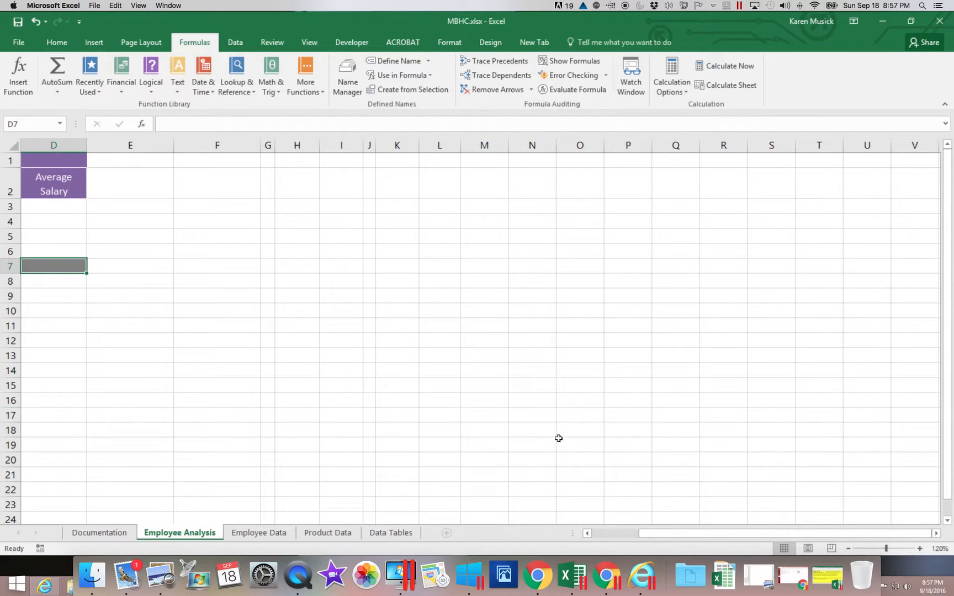
left_click_drag(674, 532, 570, 528)
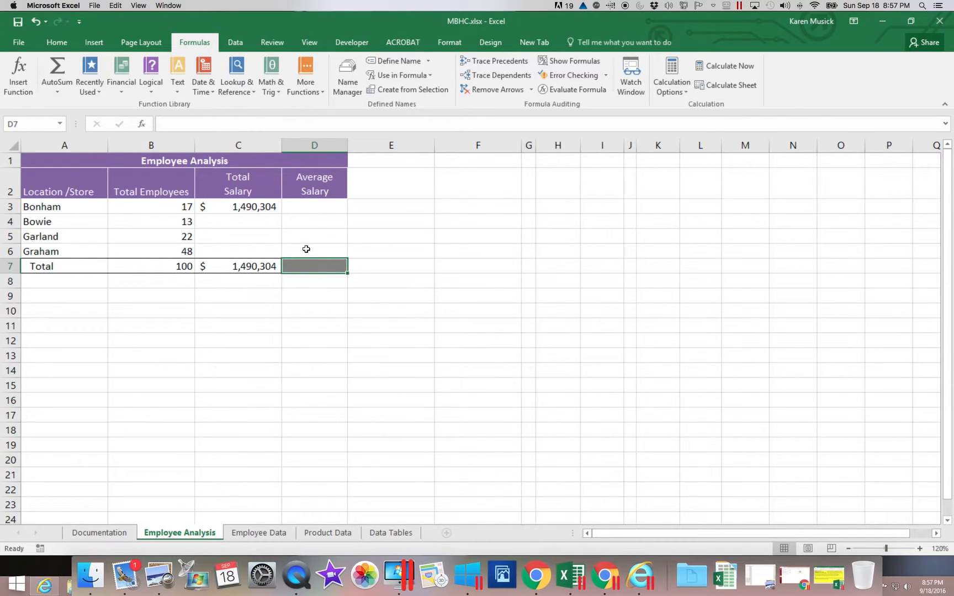
Find the AVERAGEIF function by searching for averageif and insert it into D3, Bonham's Average Salary cell.
left_click(323, 208)
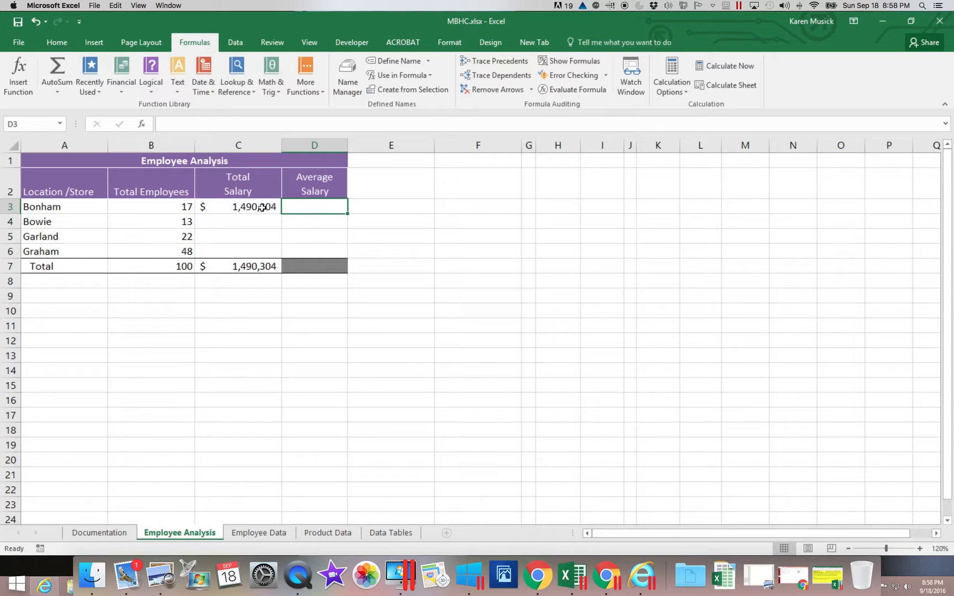
left_click(223, 208)
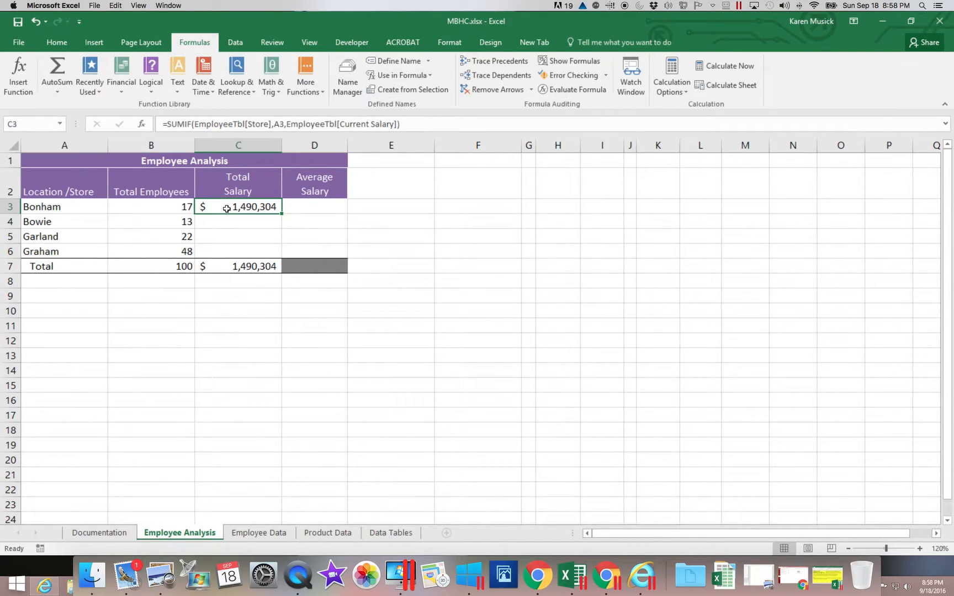
left_click(307, 204)
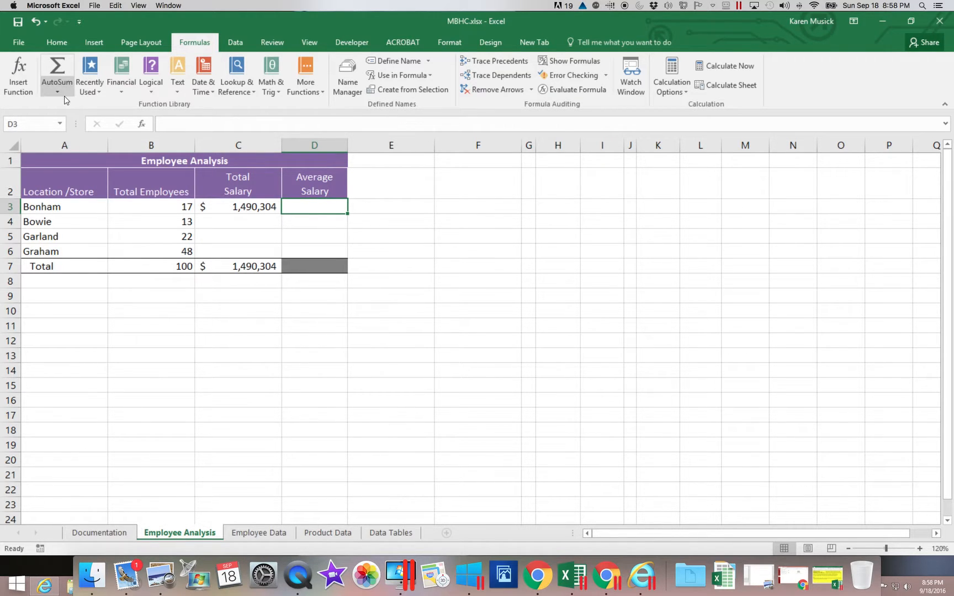
left_click(25, 84)
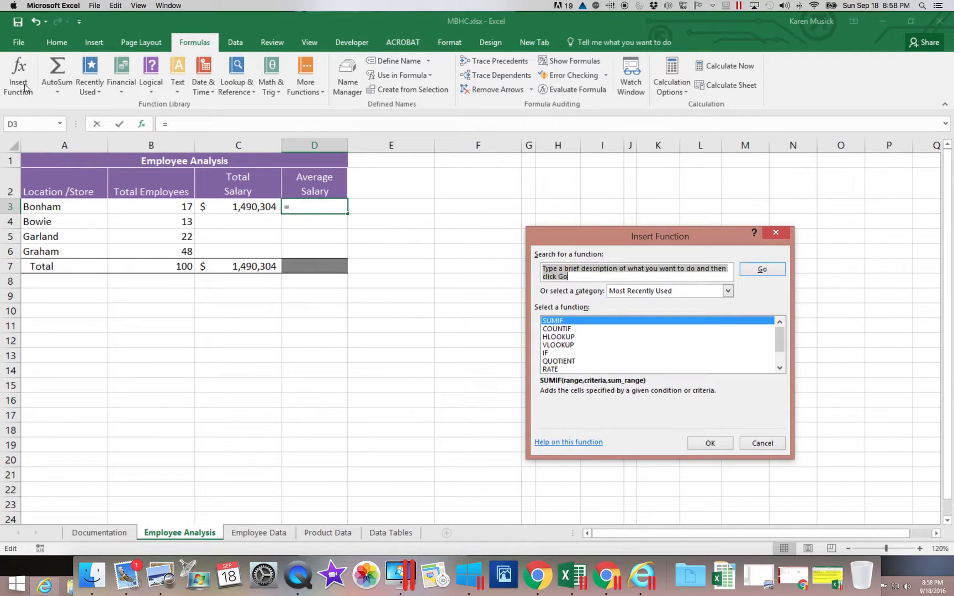
type("averageif")
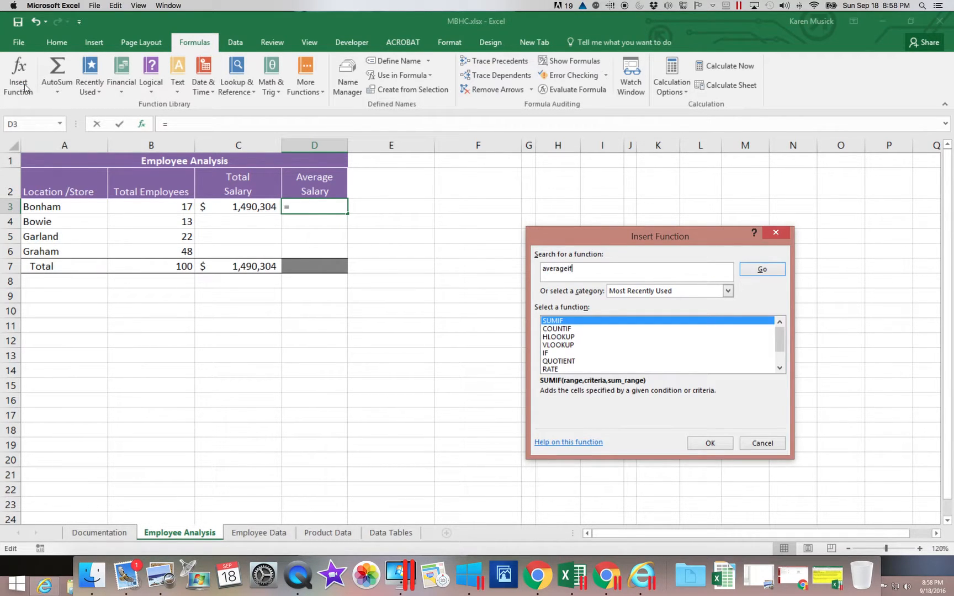
key("Return")
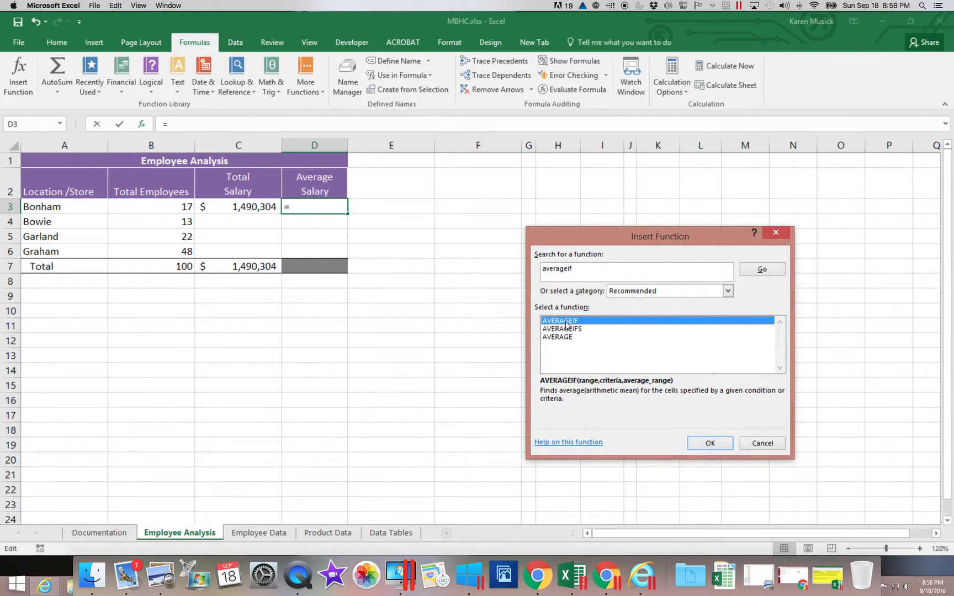
left_click(708, 444)
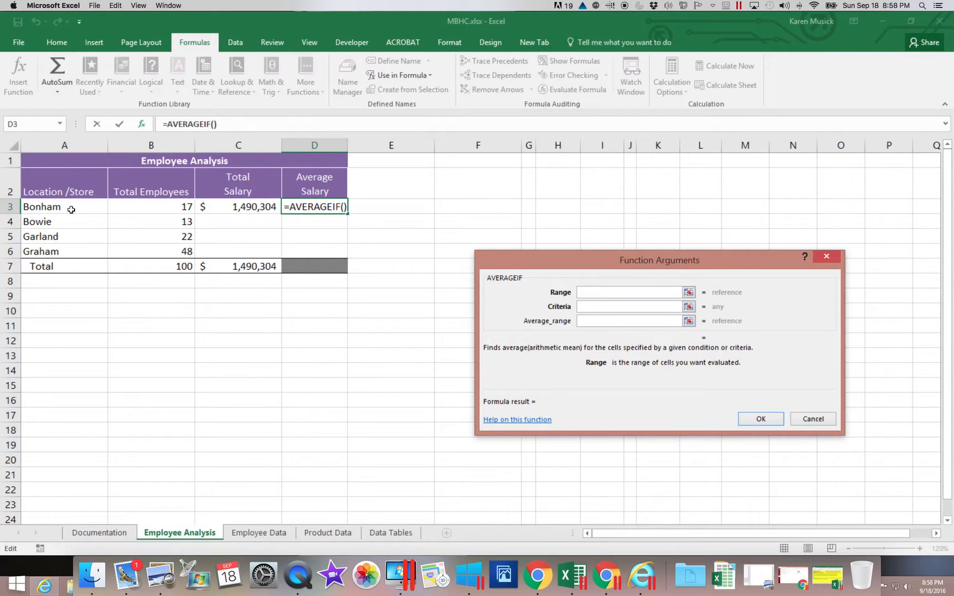
Set the AVERAGEIF range to the Store column of the Employee Data sheet (EmployeeTbl[Store]) and the criteria to A3.
left_click(268, 535)
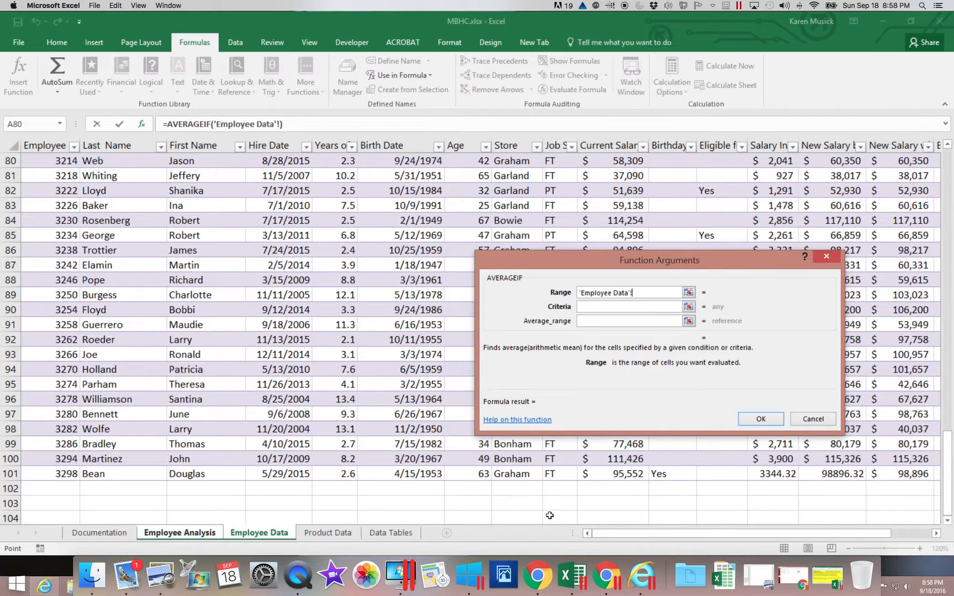
left_click_drag(517, 474, 517, 205)
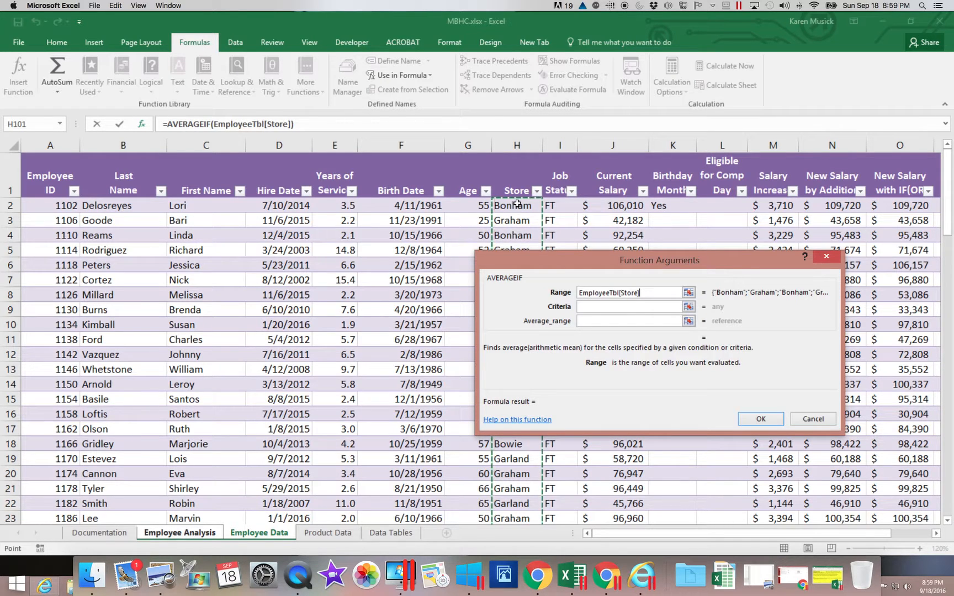
left_click(590, 307)
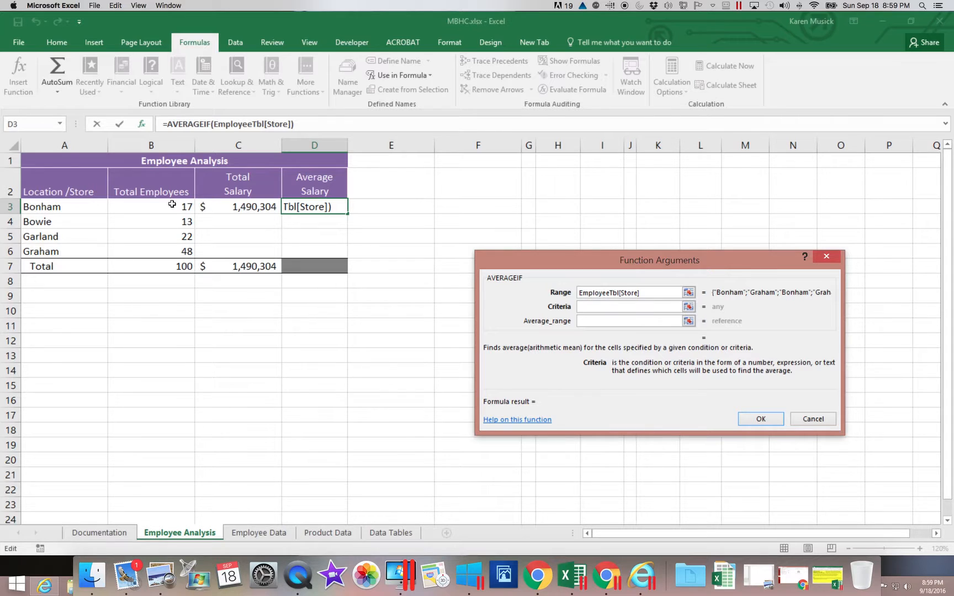
left_click(78, 206)
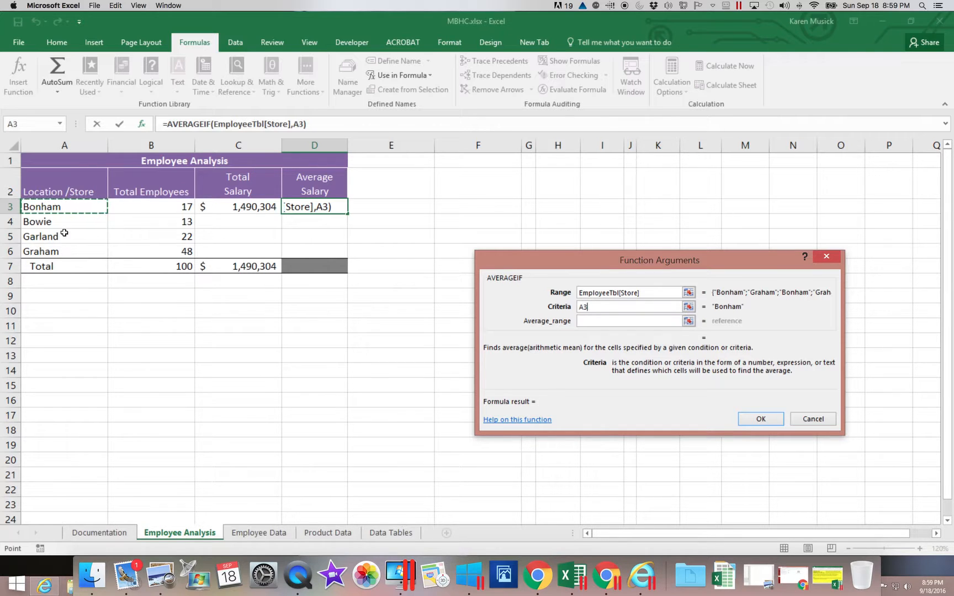
Complete D3's AVERAGEIF with EmployeeTbl[Current Salary] from the Employee Data sheet as average range, and fill C3:D3 down through row 6.
left_click(581, 321)
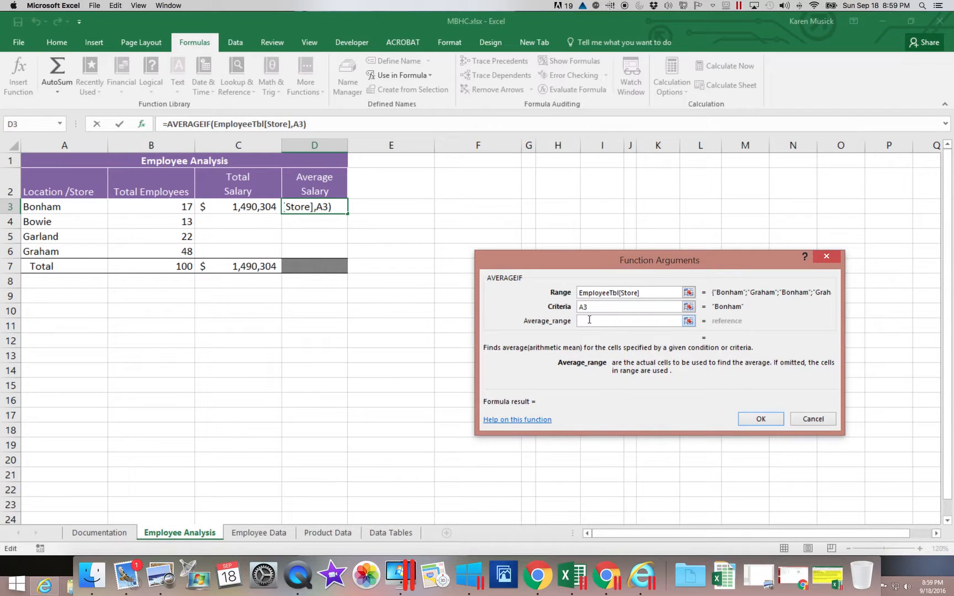
left_click(257, 537)
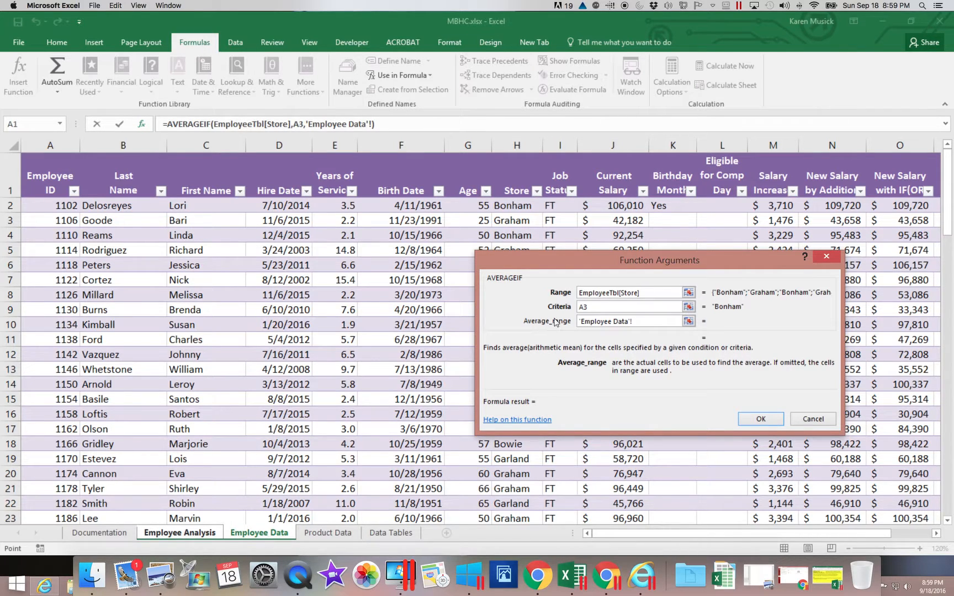
left_click_drag(602, 204, 599, 476)
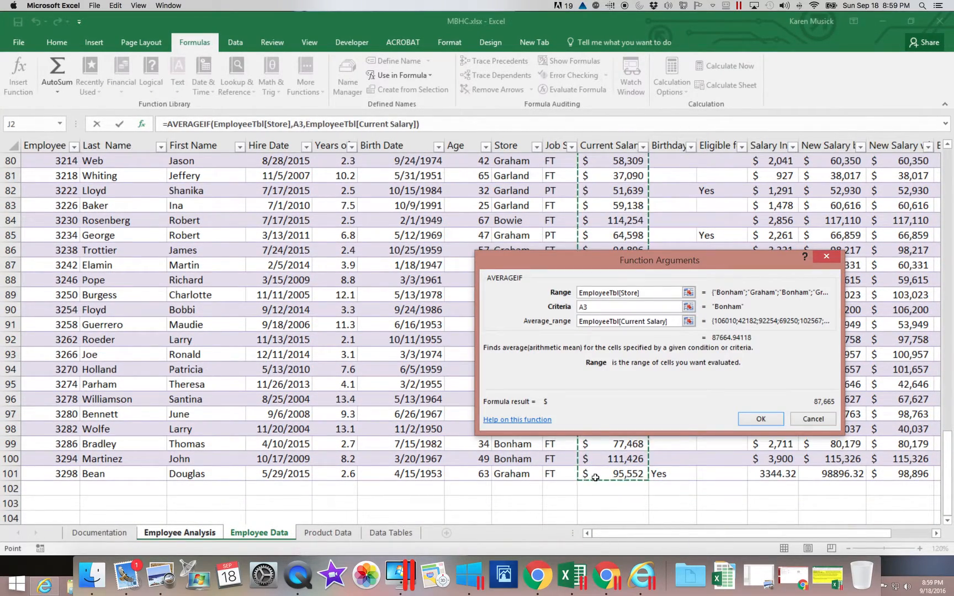
left_click(761, 419)
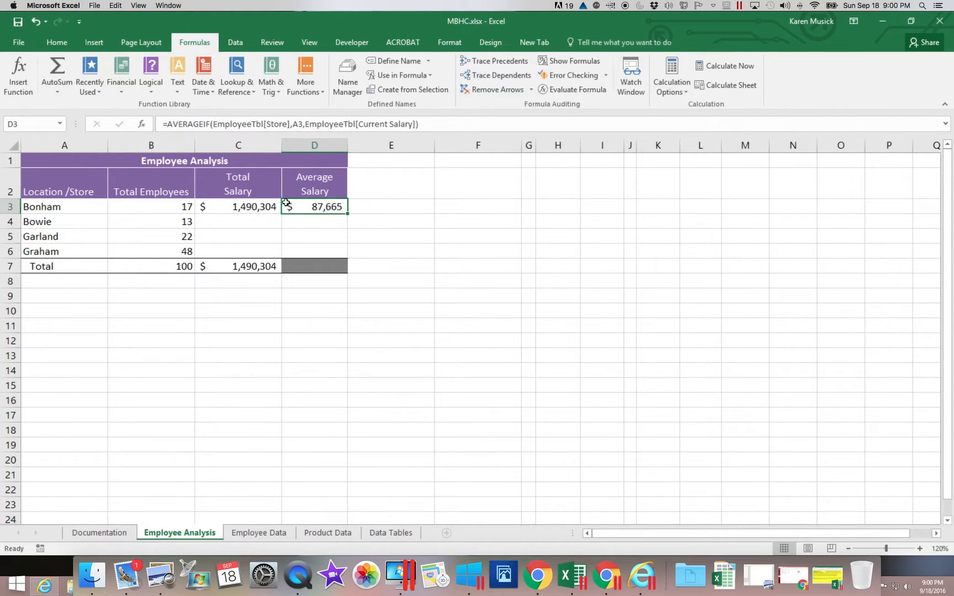
left_click(269, 205)
left_click_drag(269, 206, 346, 254)
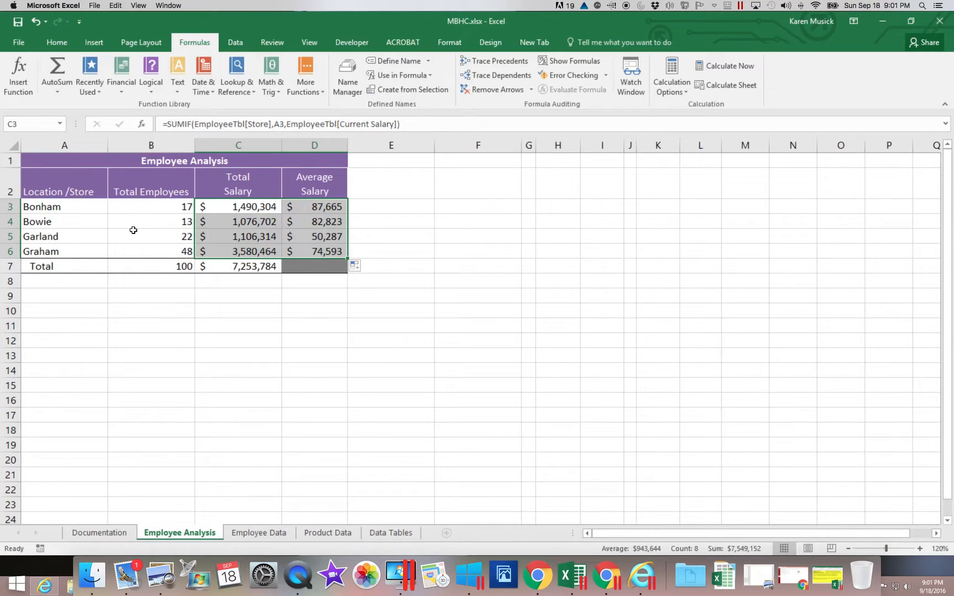
Copy the Garland row A5:D5 and paste it as values only starting at A15.
left_click_drag(88, 236, 304, 237)
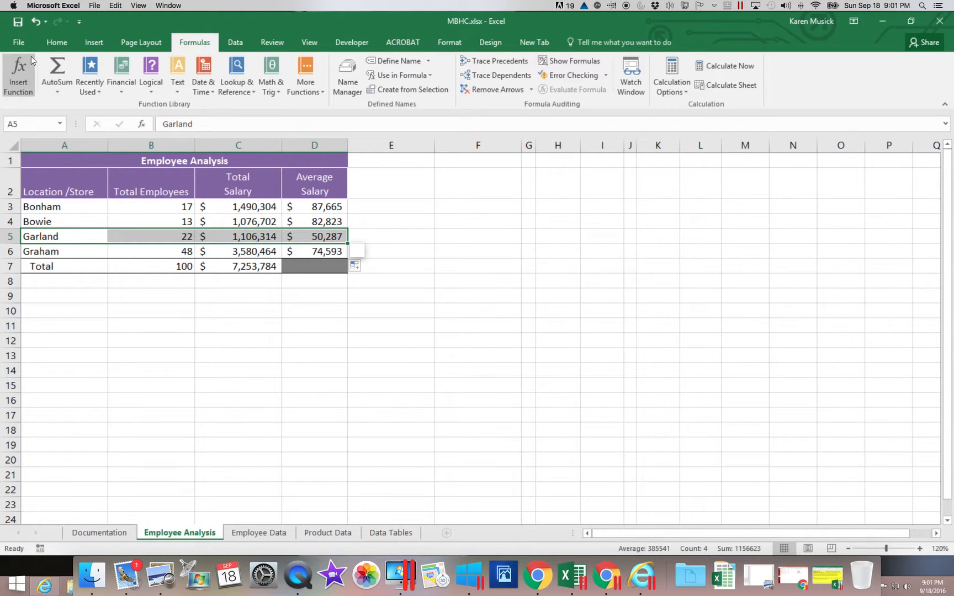
left_click(19, 42)
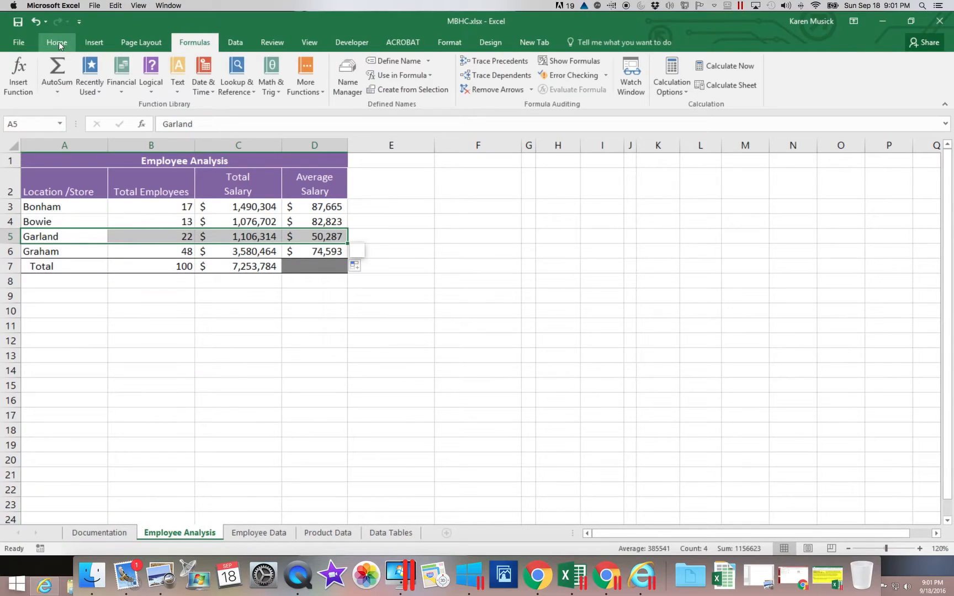
left_click(56, 42)
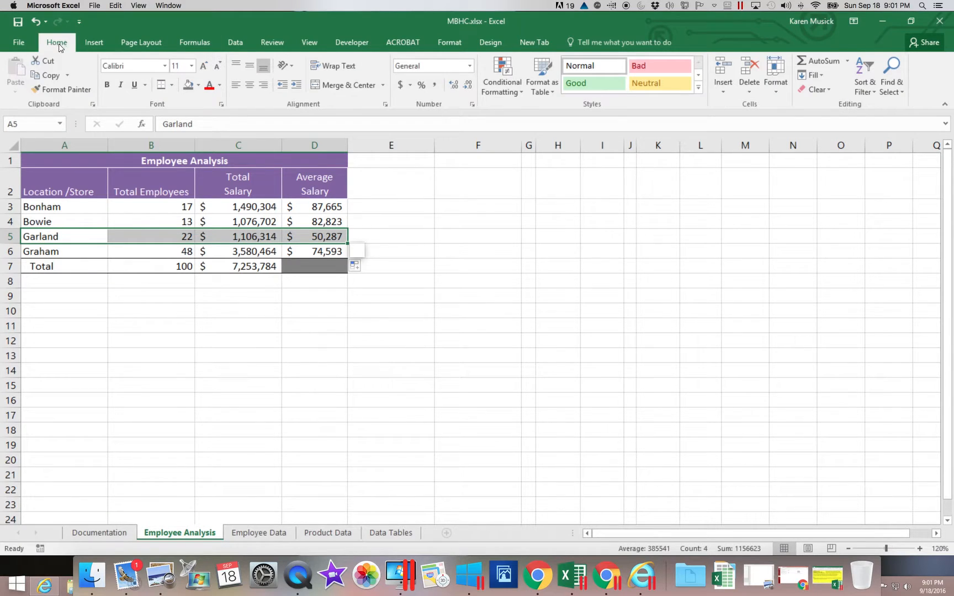
left_click(53, 78)
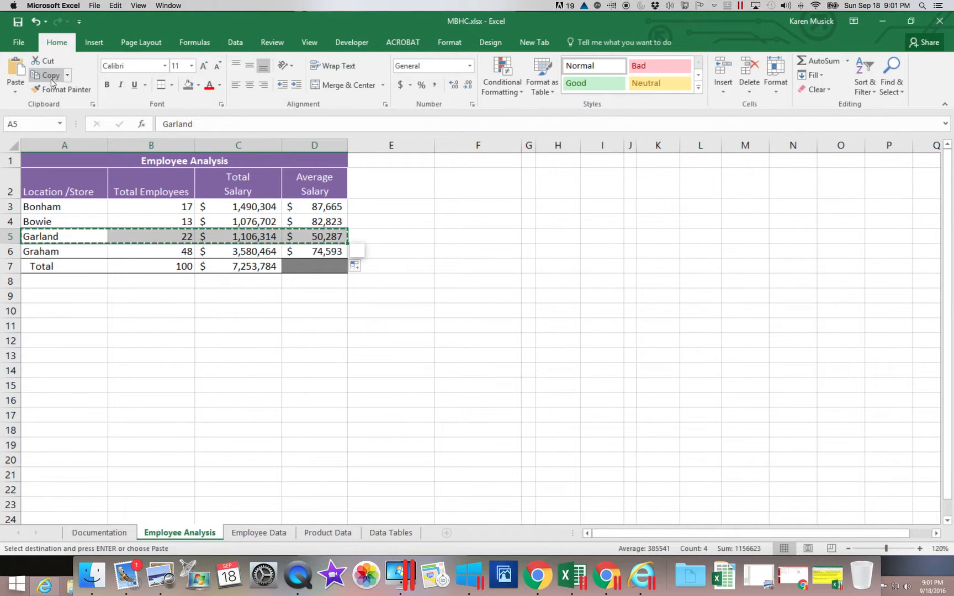
left_click(60, 385)
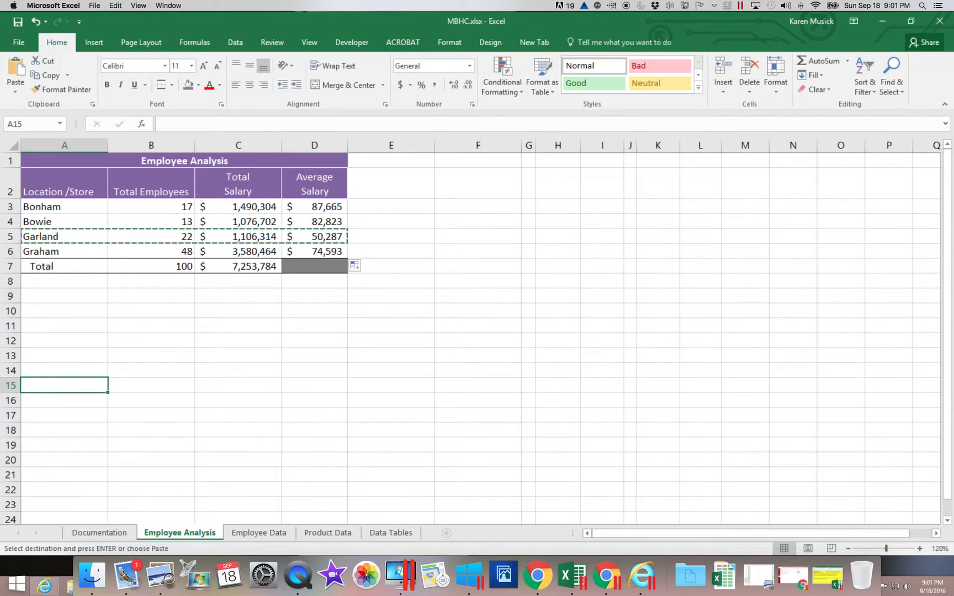
left_click(16, 91)
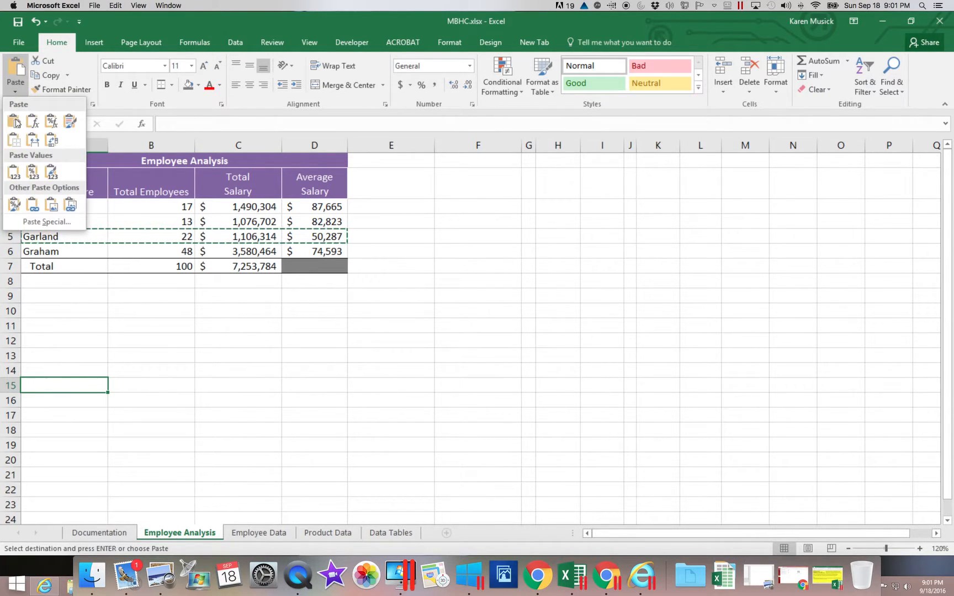
left_click(14, 172)
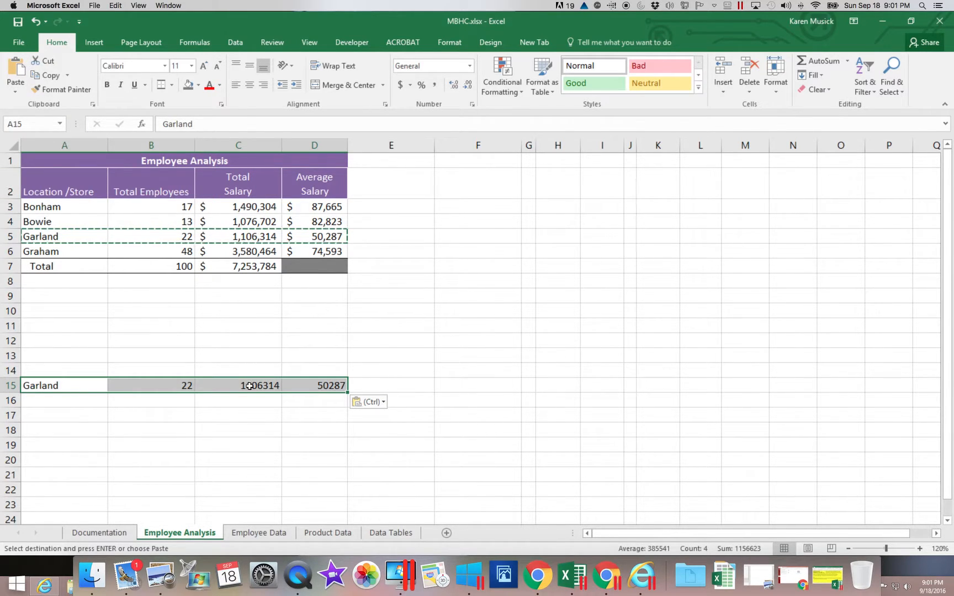
Format the pasted salaries in C15:D15 as Accounting with a dollar sign and no decimal places.
left_click_drag(249, 384, 315, 383)
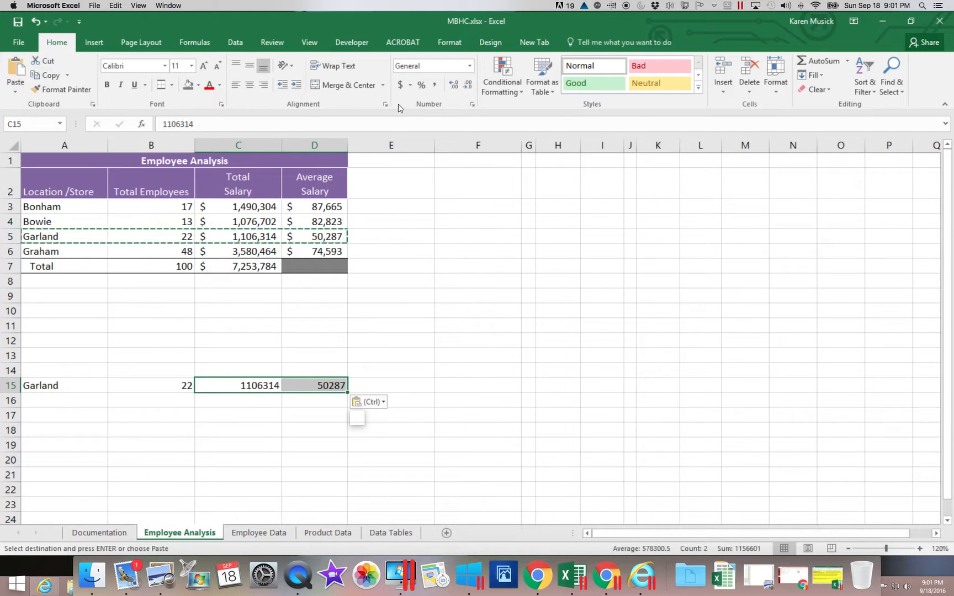
left_click(400, 85)
scroll(437, 324, "right", 2)
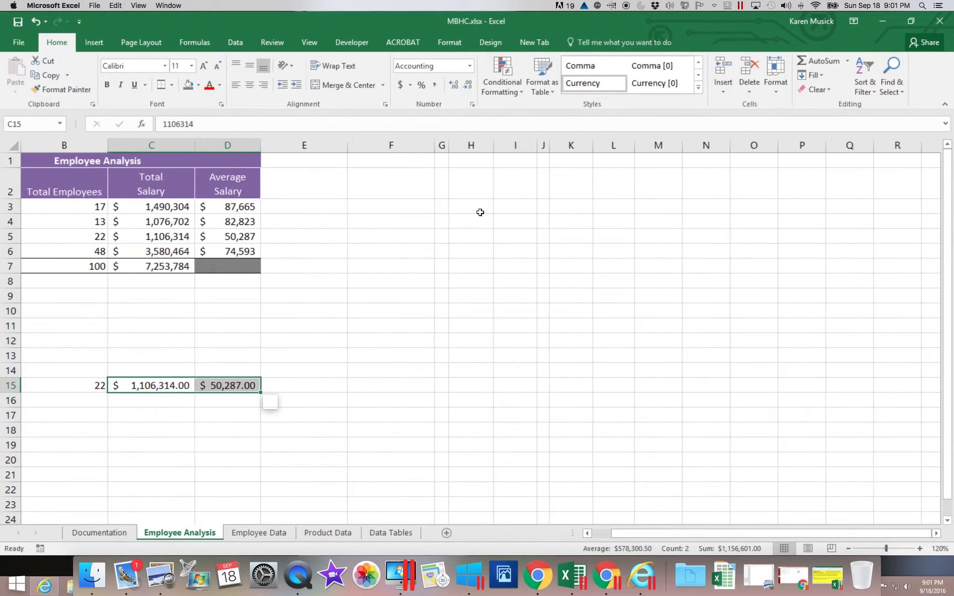
left_click(468, 86)
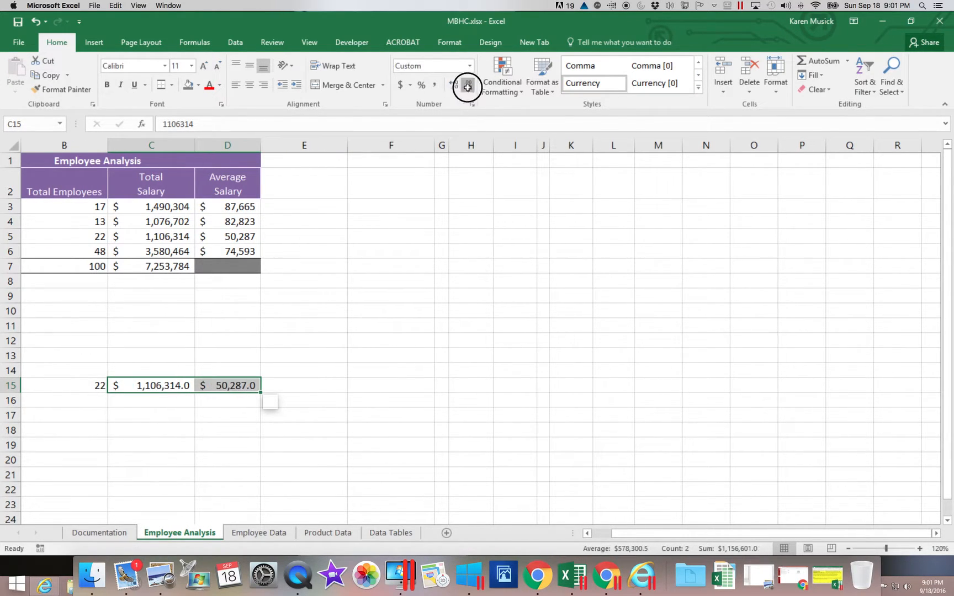
left_click(467, 85)
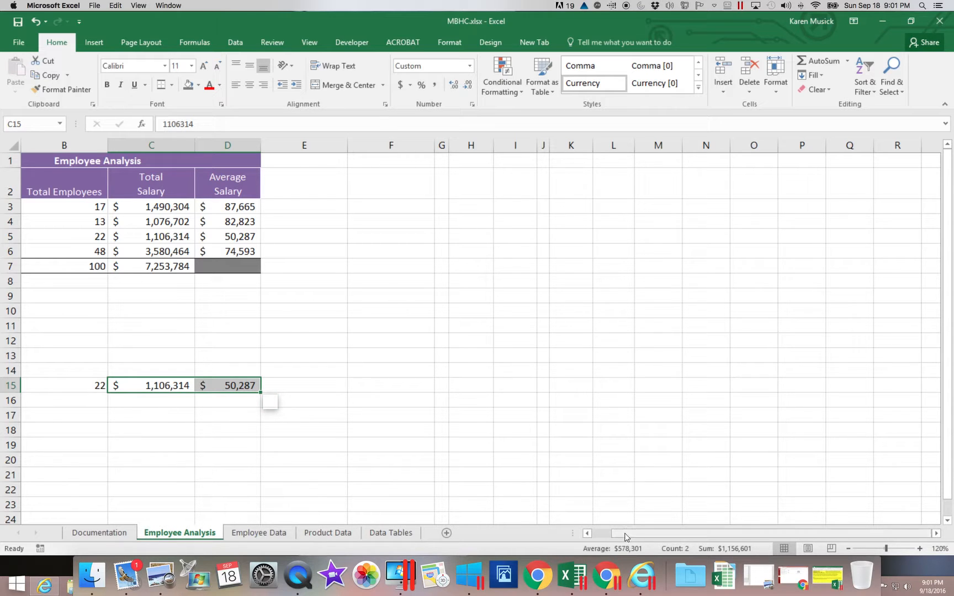
Label the pasted Garland row with the note "Before new employee" in E15 and save the workbook.
left_click_drag(617, 533, 581, 531)
left_click(390, 387)
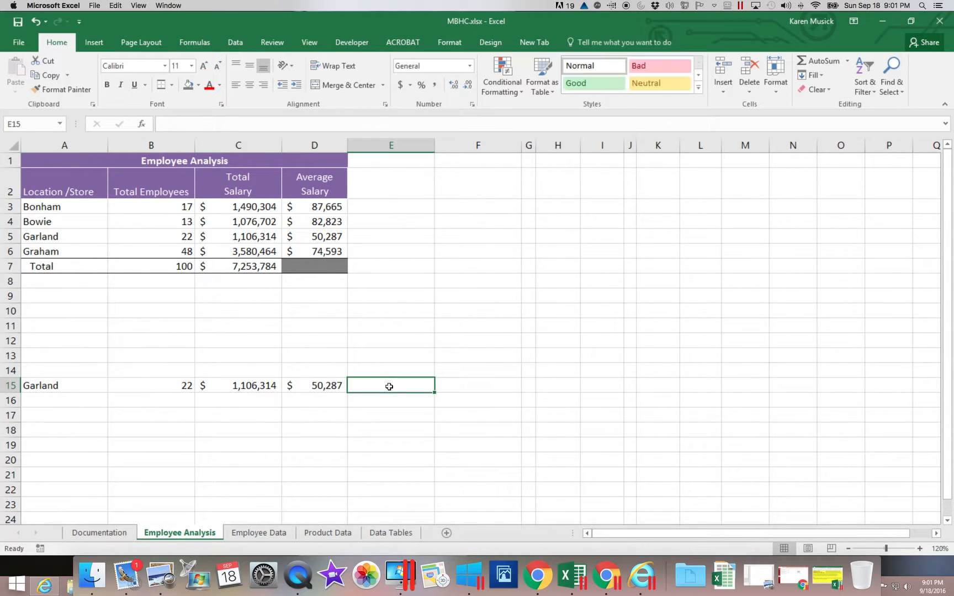
type("Befor")
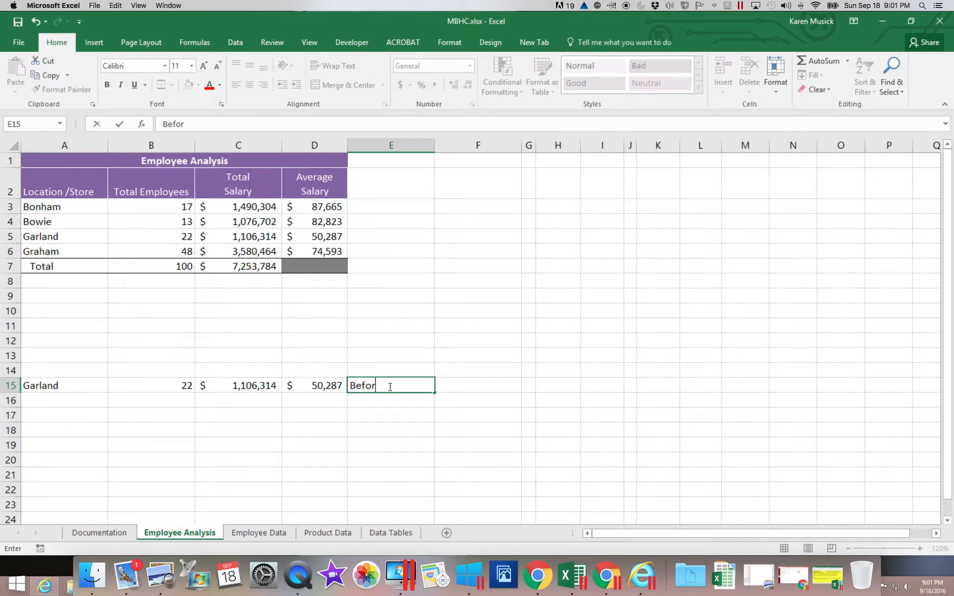
type("e new employee")
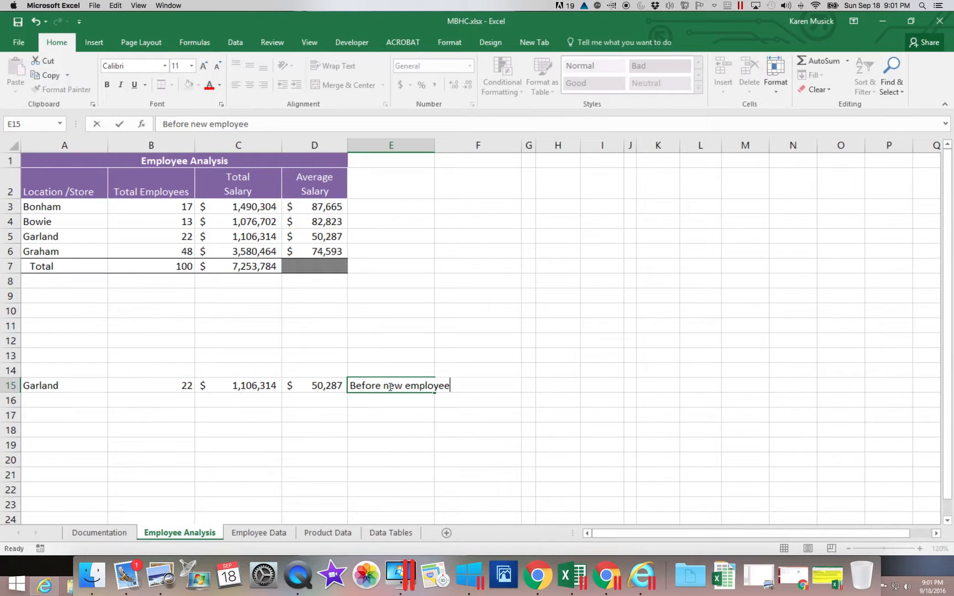
key("Return")
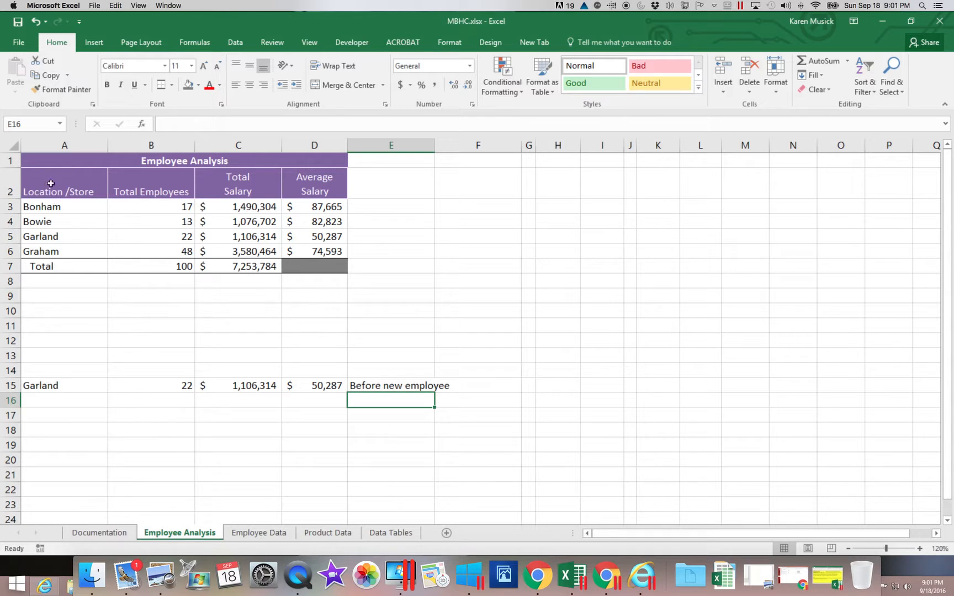
left_click(20, 25)
Start a new record in row 102, directly below the Employee Data table, by entering the new employee's ID in A102.
left_click(271, 534)
left_click(51, 486)
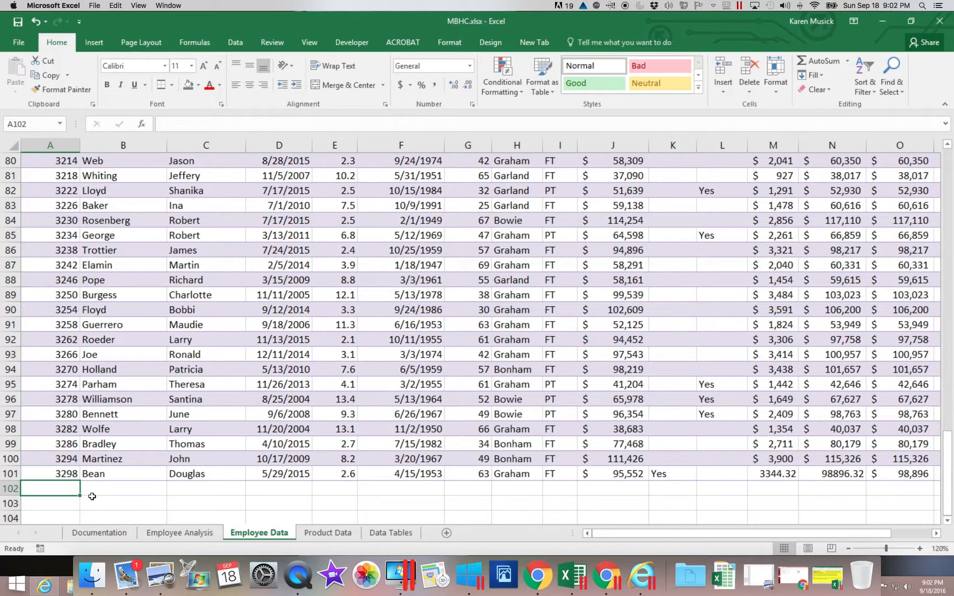
type("344")
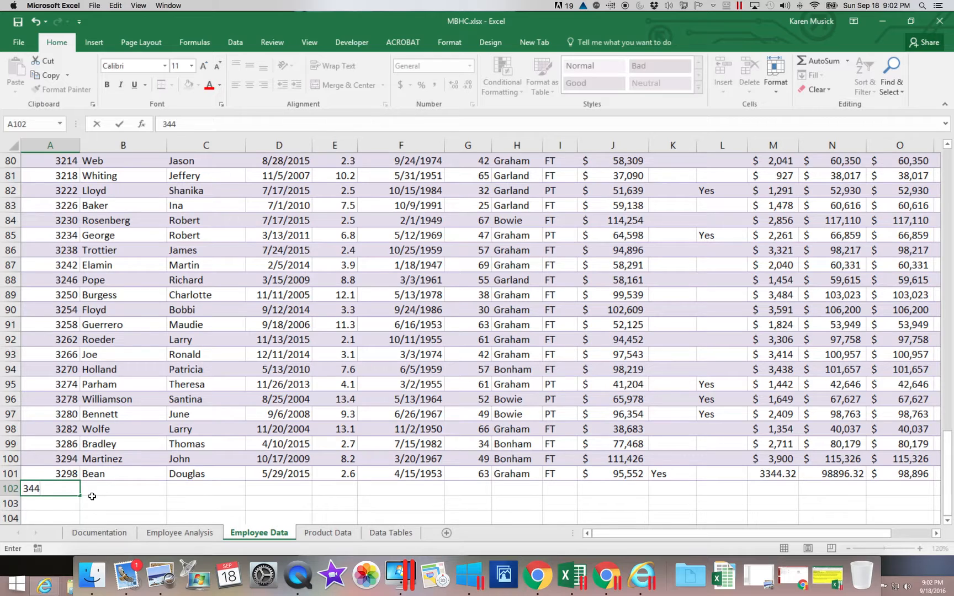
key("BackSpace")
type("00")
key("Tab")
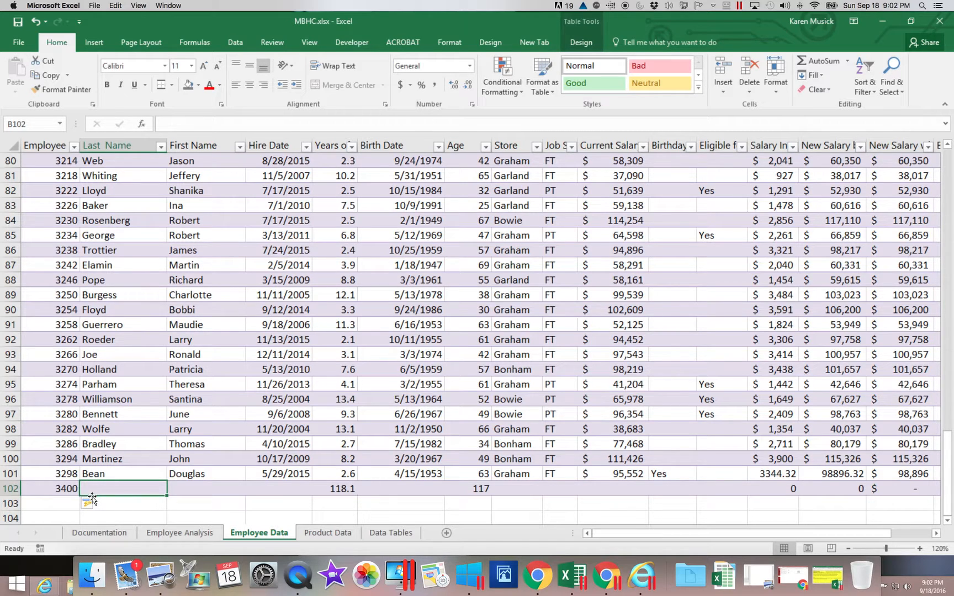
Enter the new employee's last name in B102 and first name in C102.
type("Jop")
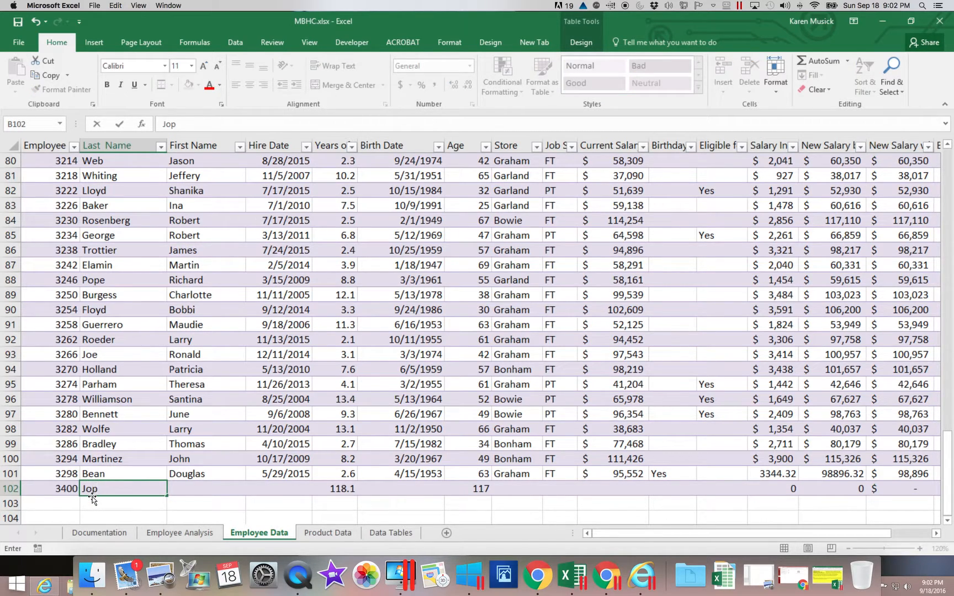
type("lin")
key("Tab")
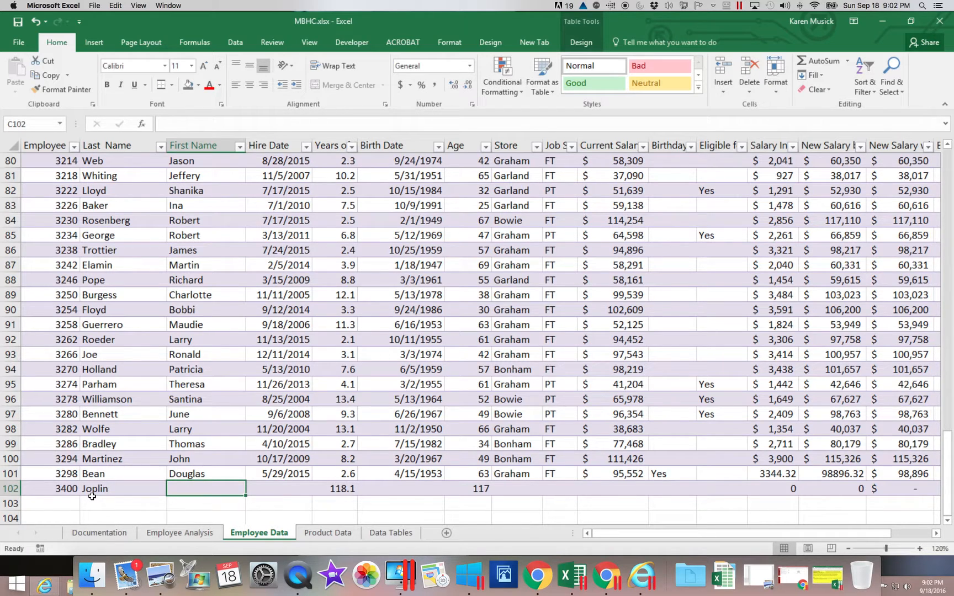
type("Jodi")
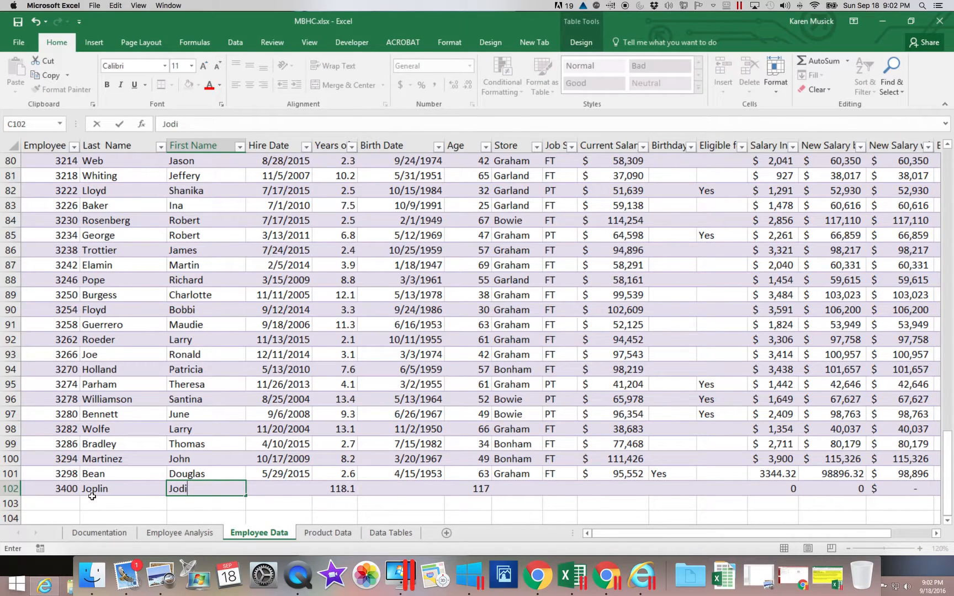
key("Tab")
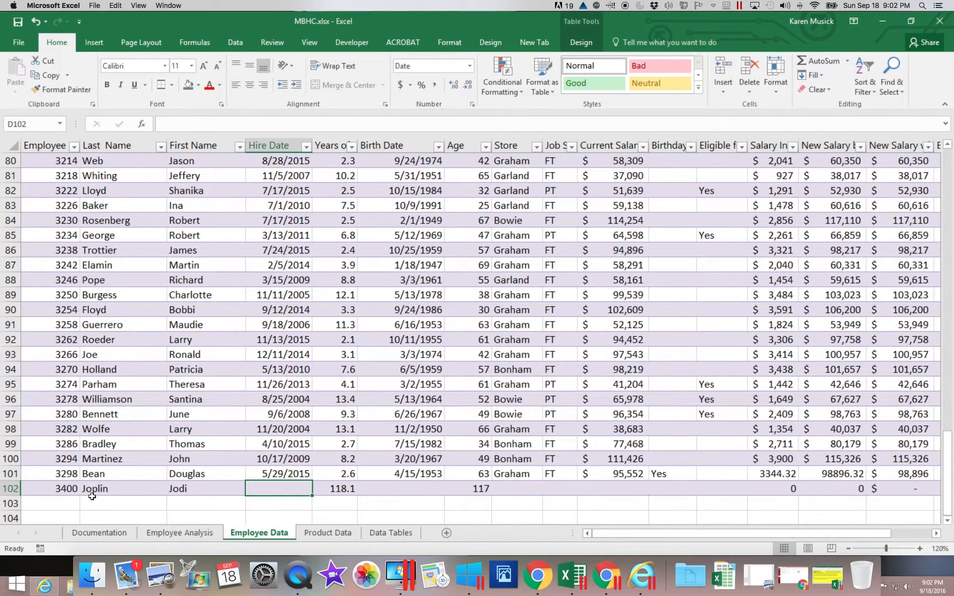
Enter the hire date 4/1/2016 in D102 and compare the Years of Service formula in E102 with the row above.
type("4")
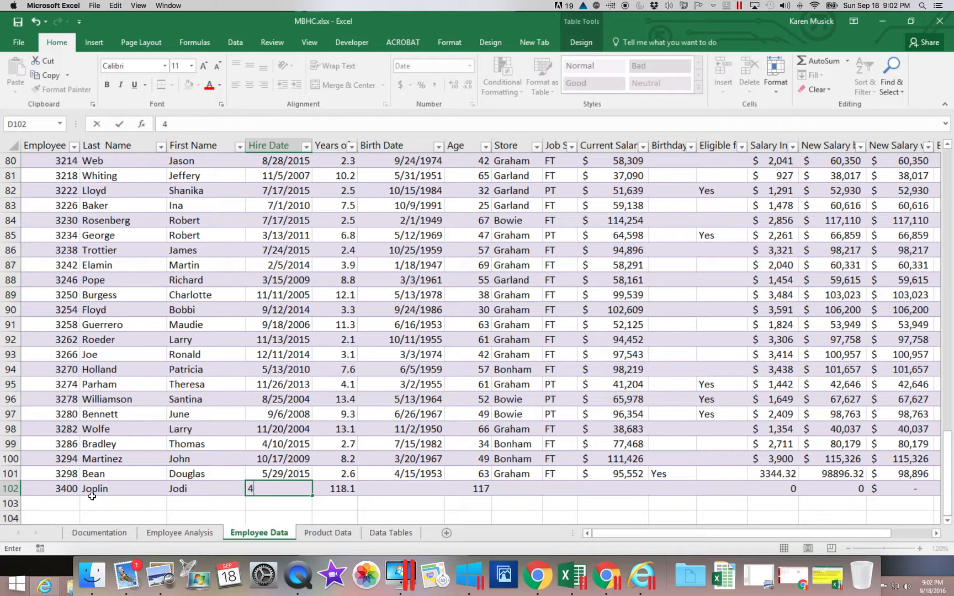
type("/1/2016")
key("Tab")
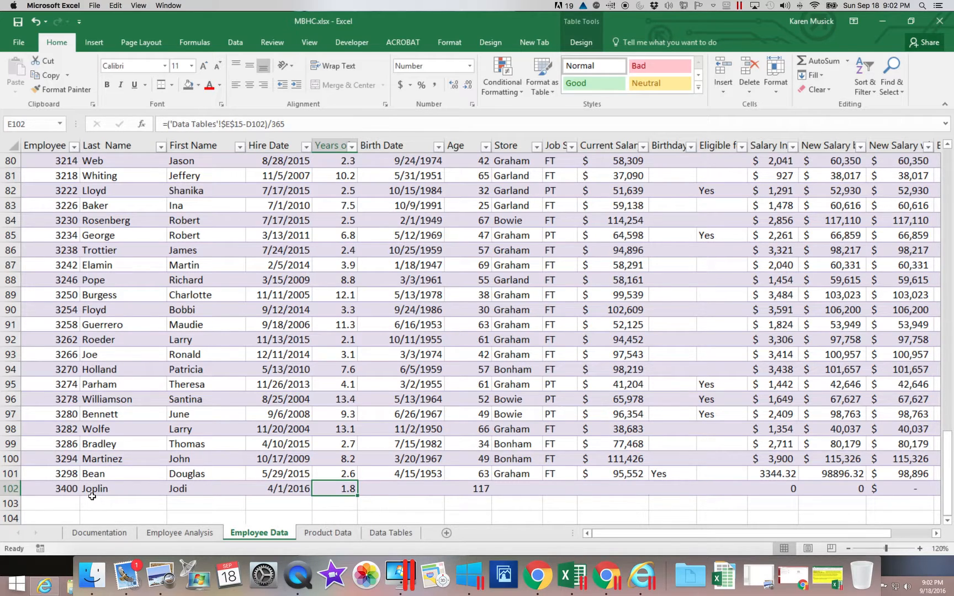
key("Up")
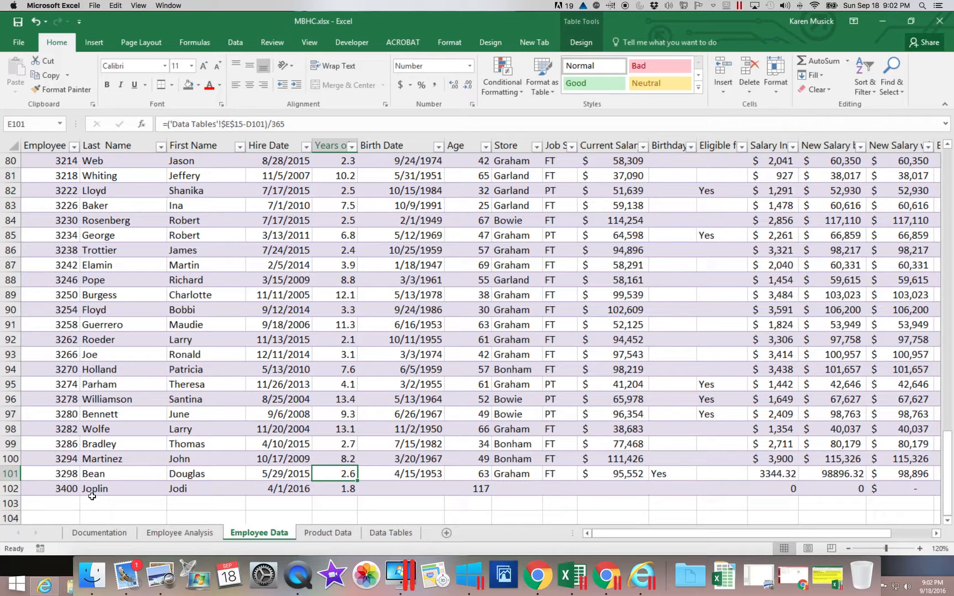
key("Down")
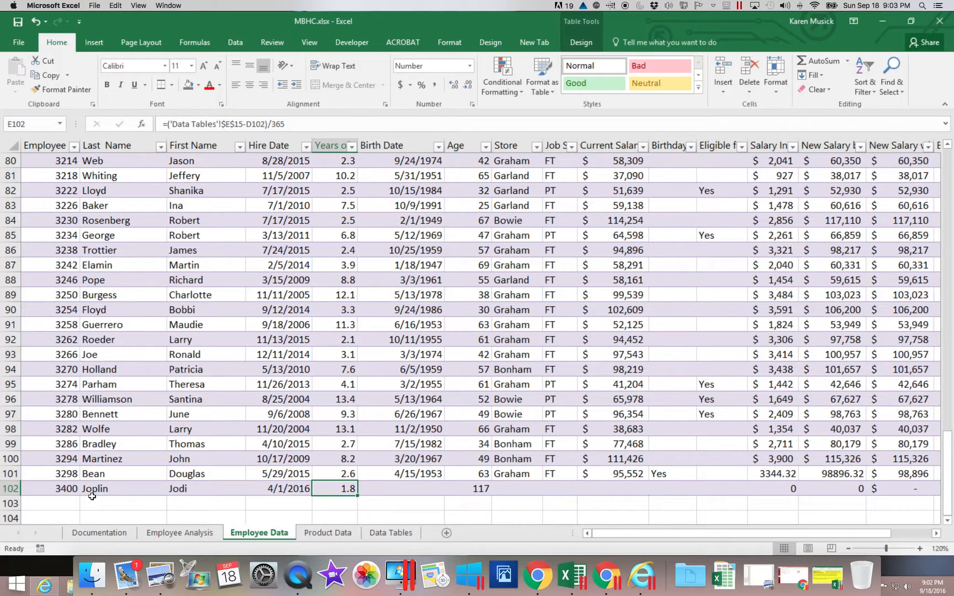
Fill in the new employee's birth date in F102, leaving the Age formula in G102 as it is.
key("Right")
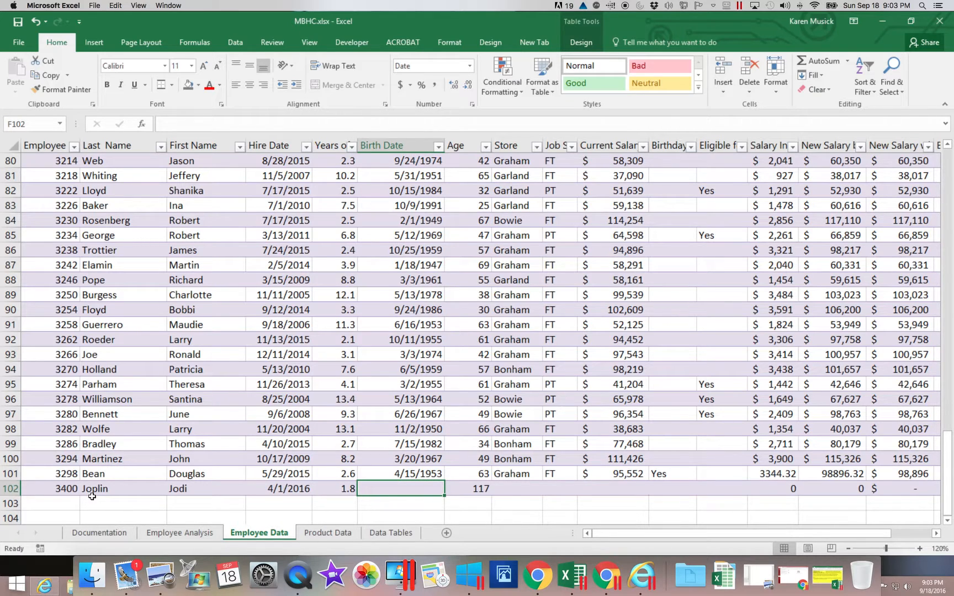
type("11")
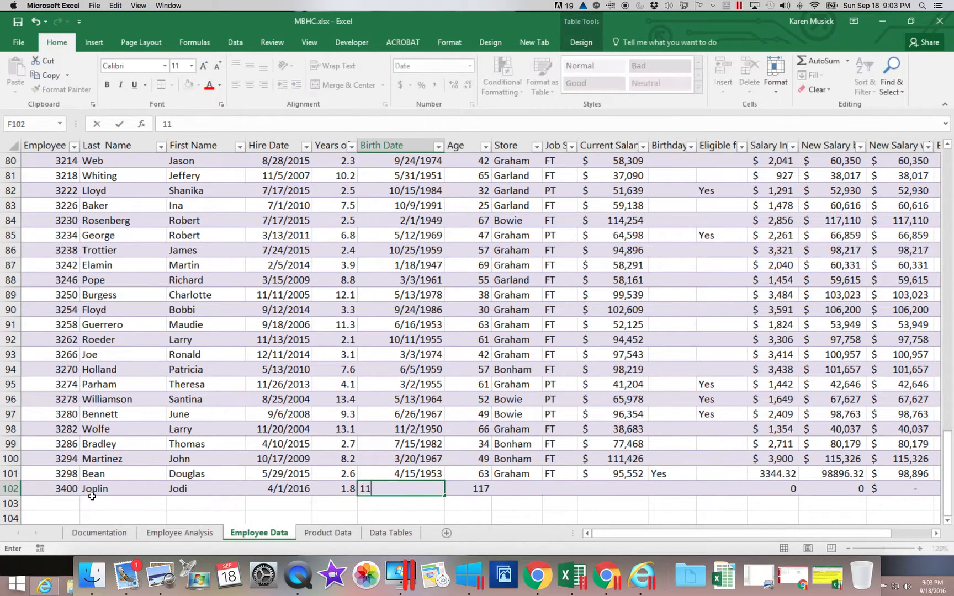
type("/15/1970")
key("Tab")
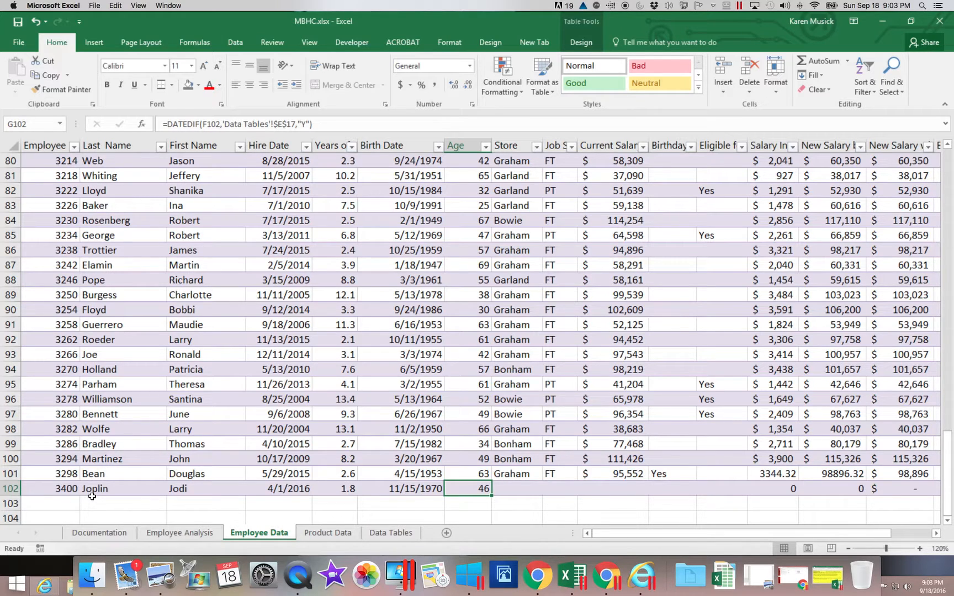
key("Tab")
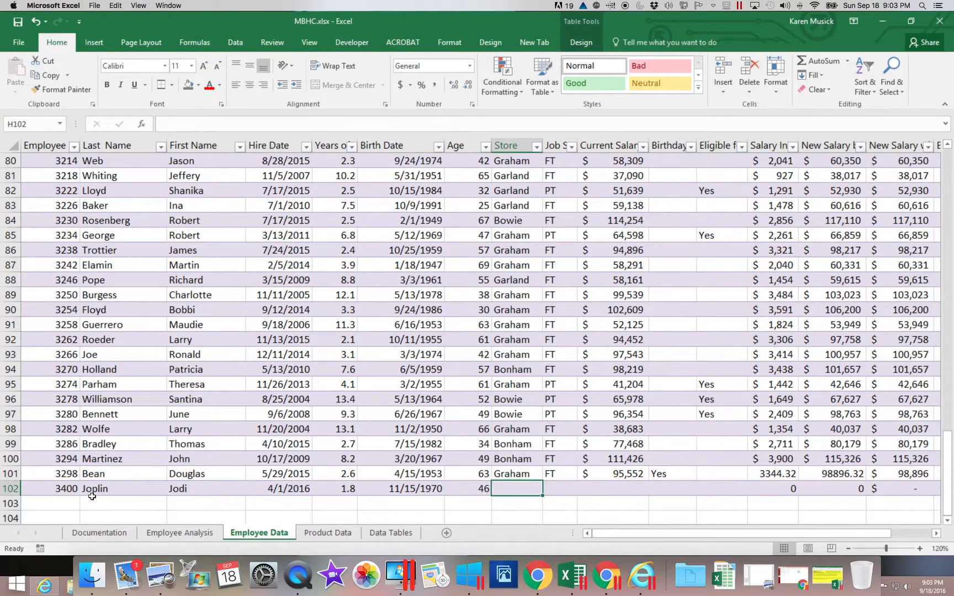
Complete the new employee's record with store Garland, job status PT and a current salary of 23000.
type("Garland")
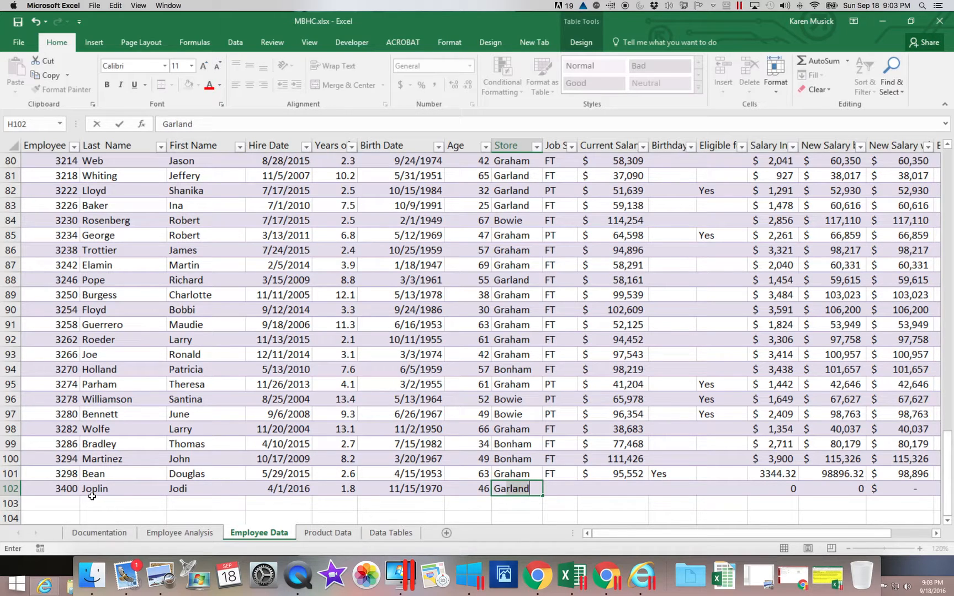
key("Tab")
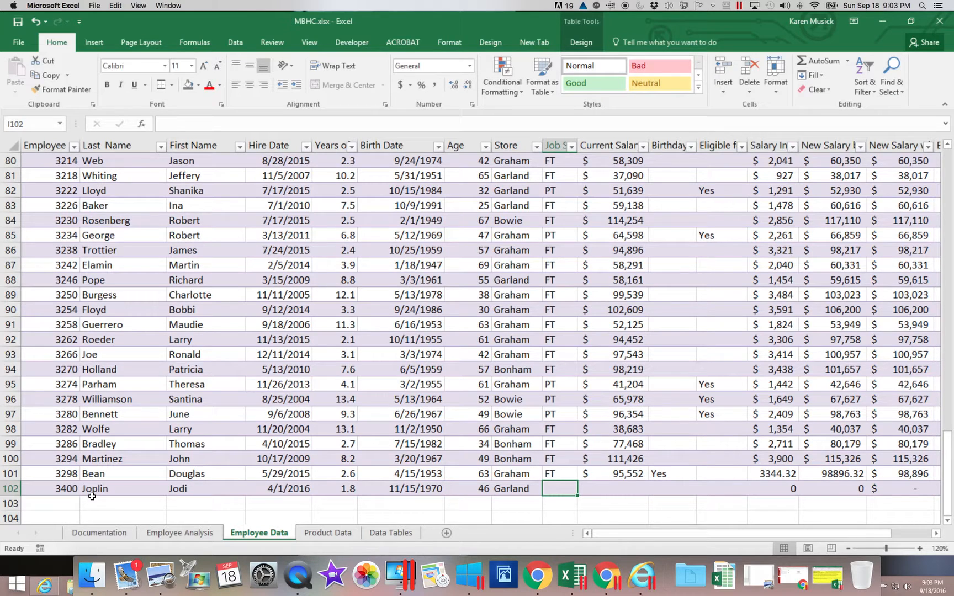
type("PT")
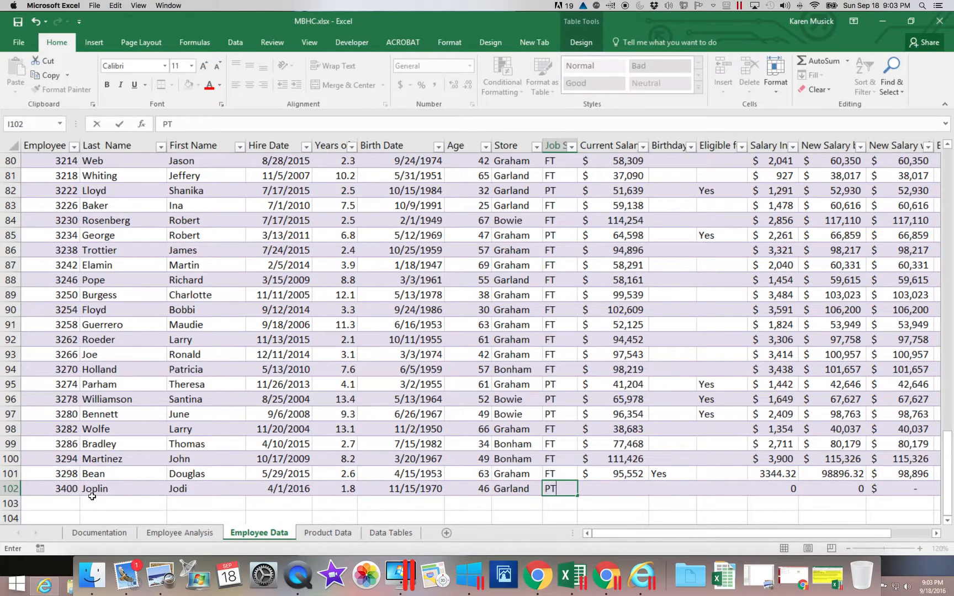
key("Tab")
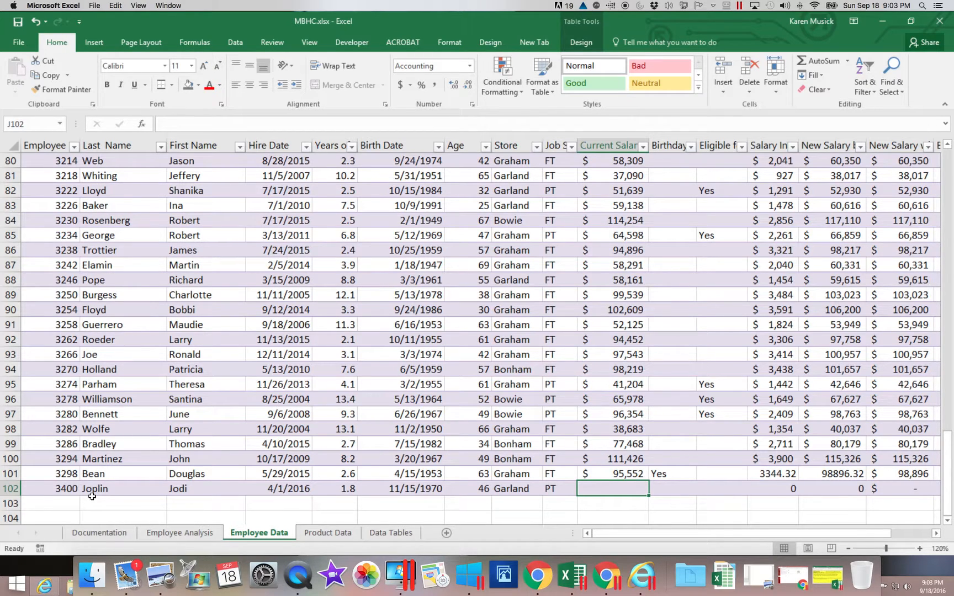
type("23000")
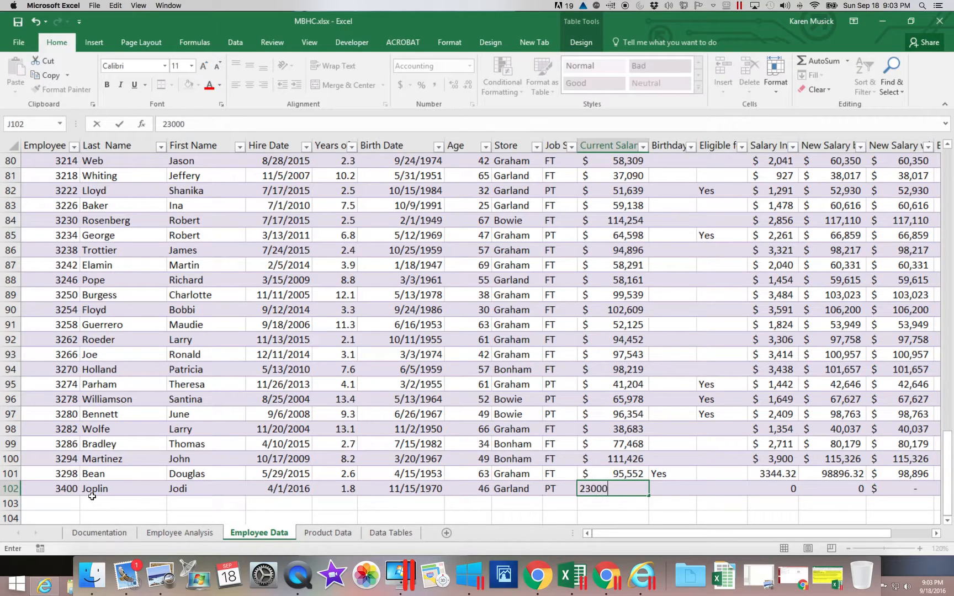
key("Tab")
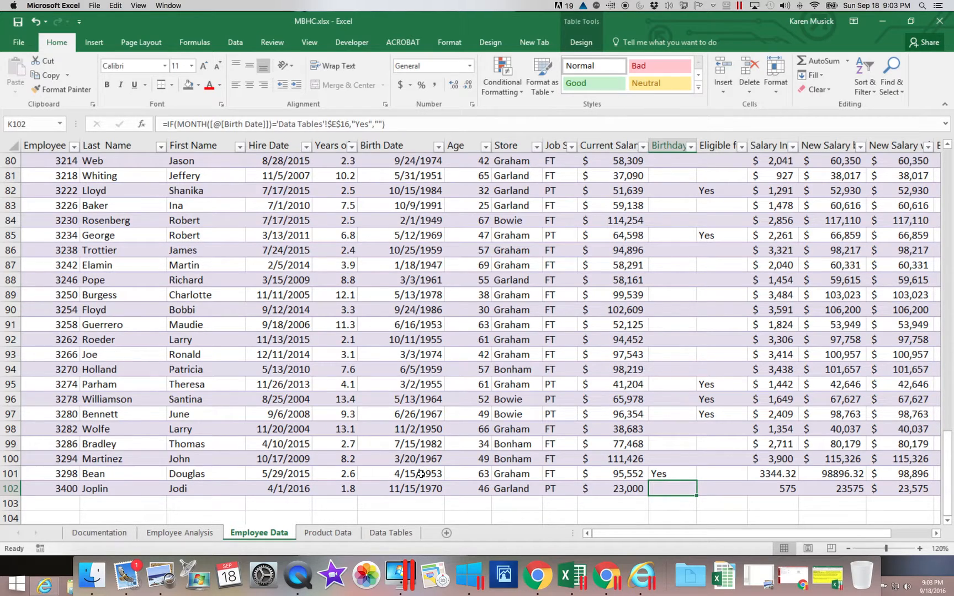
Format the Salary Increase data in column M as Accounting with a dollar sign and no decimal places.
left_click(772, 142)
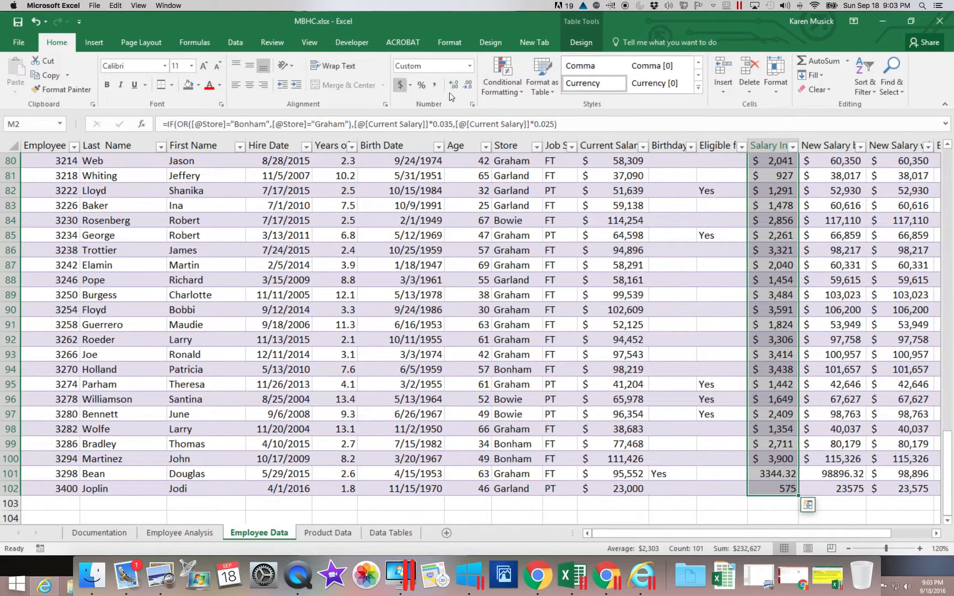
left_click(399, 86)
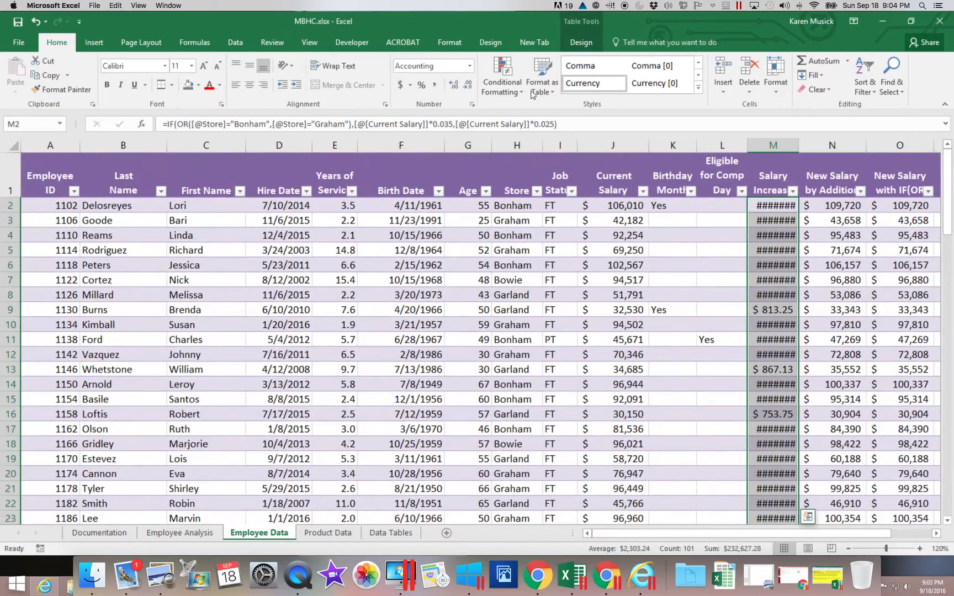
left_click(467, 87)
left_click(466, 88)
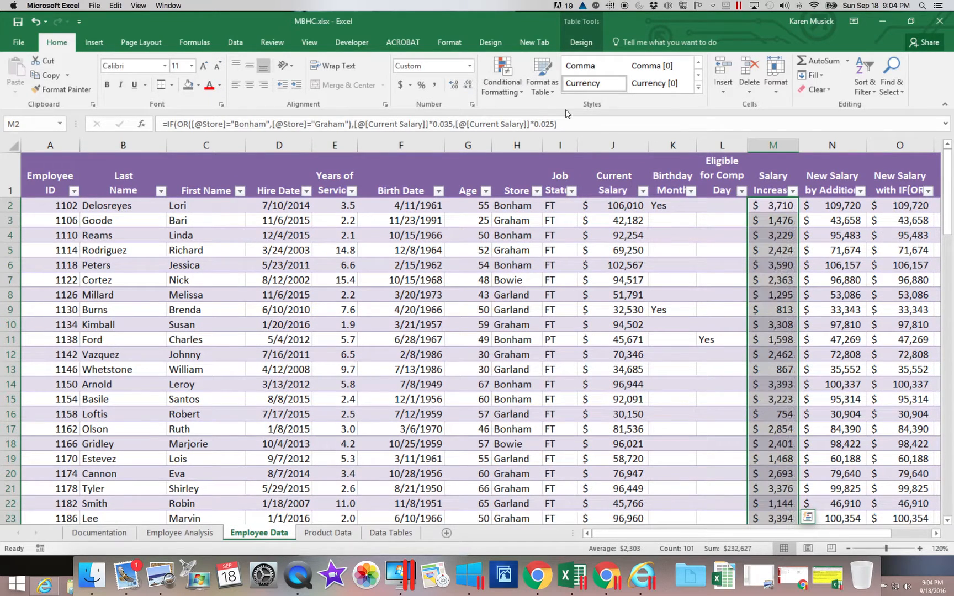
Format the New Salary by Addition column N as Accounting with a dollar sign and no decimal places.
left_click(840, 145)
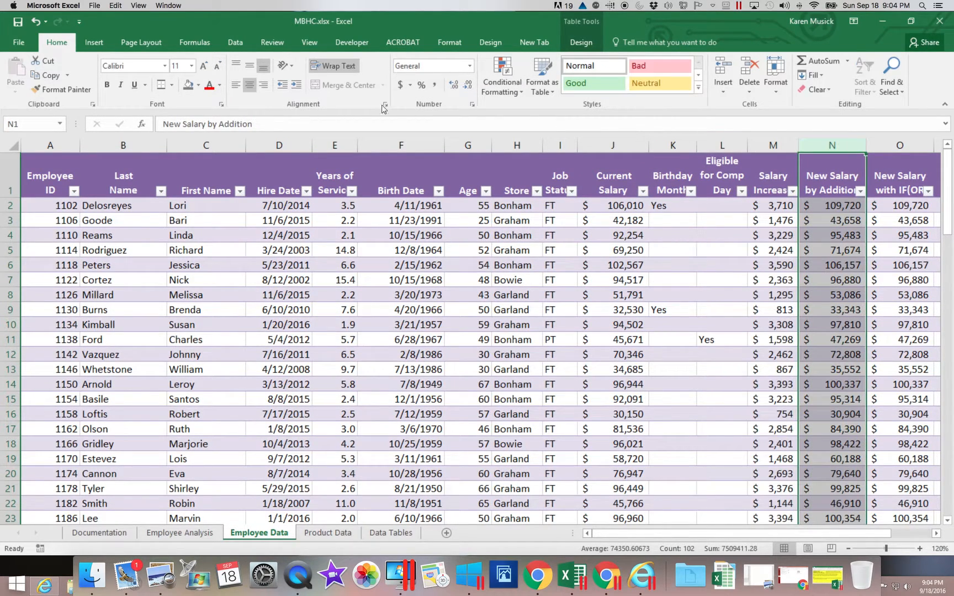
left_click(401, 88)
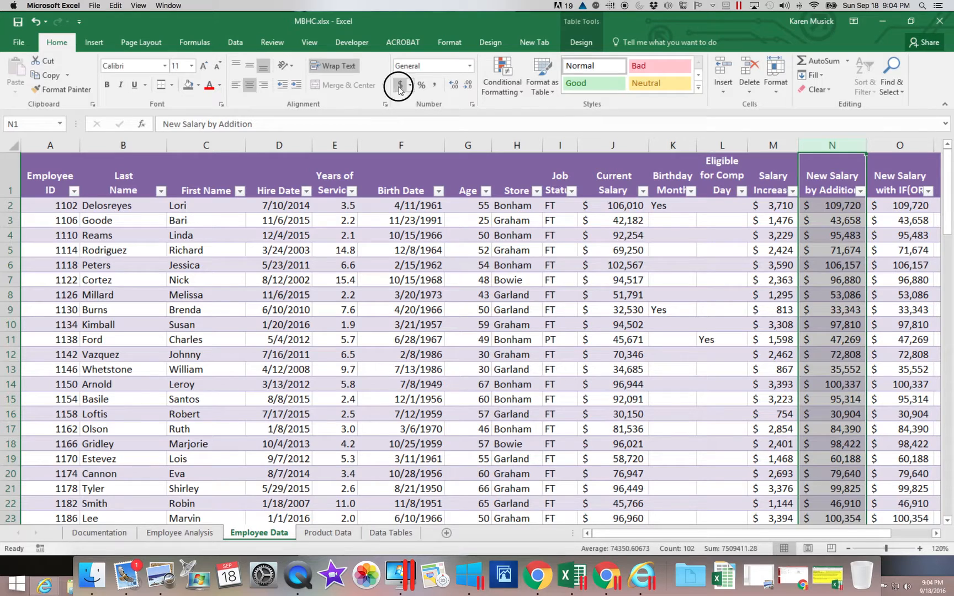
left_click(467, 87)
left_click(467, 87)
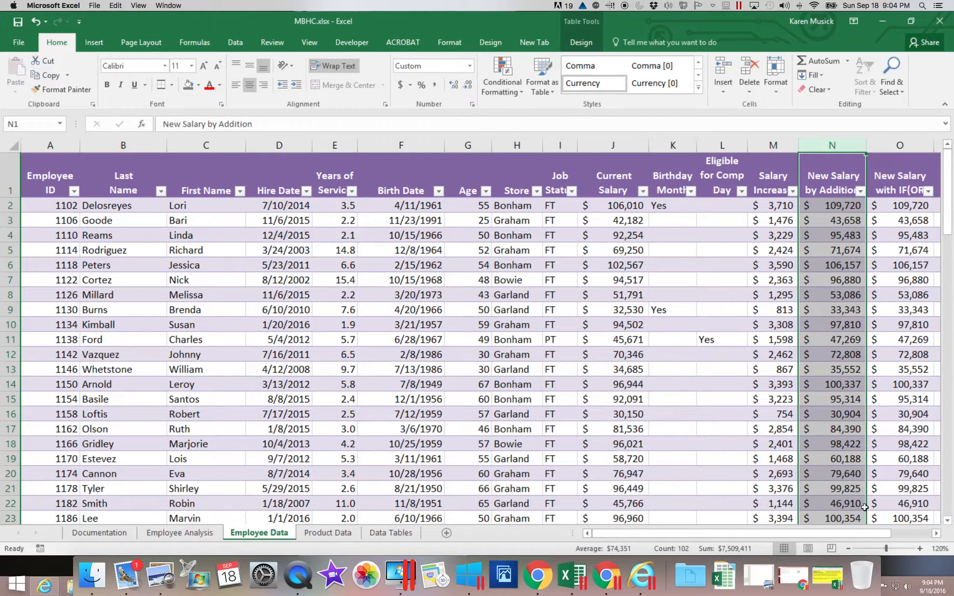
Format the New Salary with IF(OR column O as Accounting with a dollar sign and no decimal places.
left_click(937, 533)
left_click(936, 534)
left_click(937, 534)
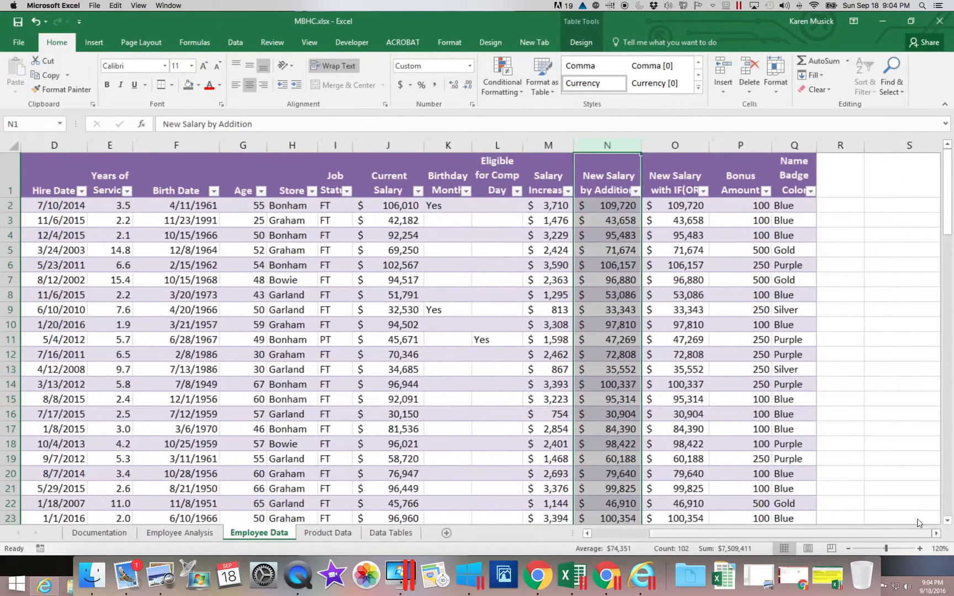
left_click(675, 156)
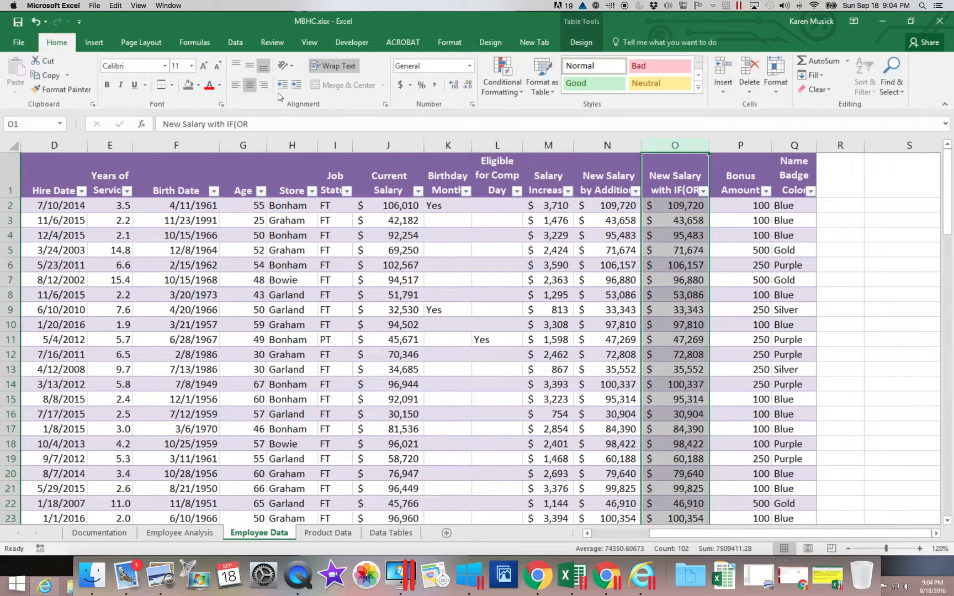
left_click(400, 84)
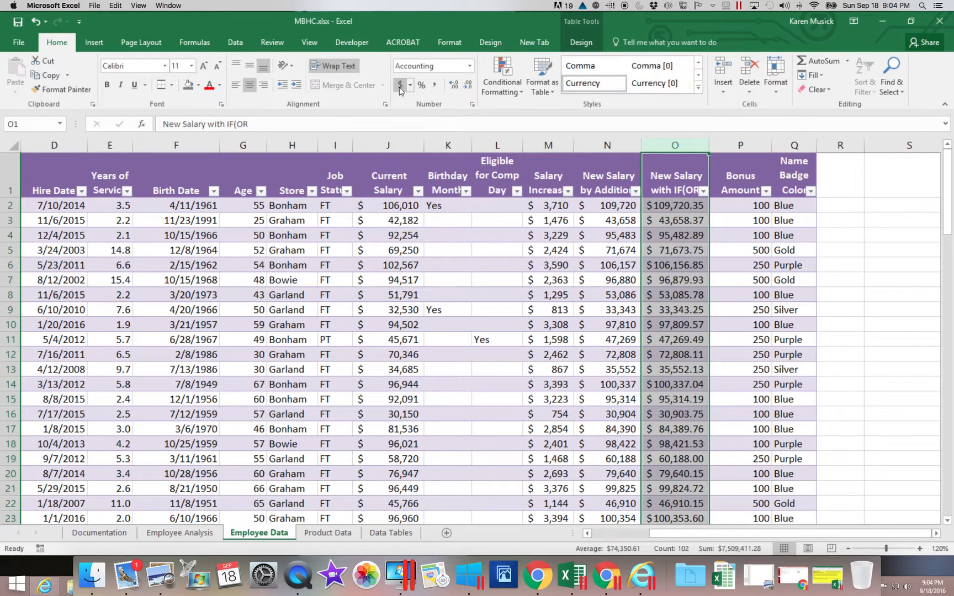
left_click(467, 86)
left_click(467, 87)
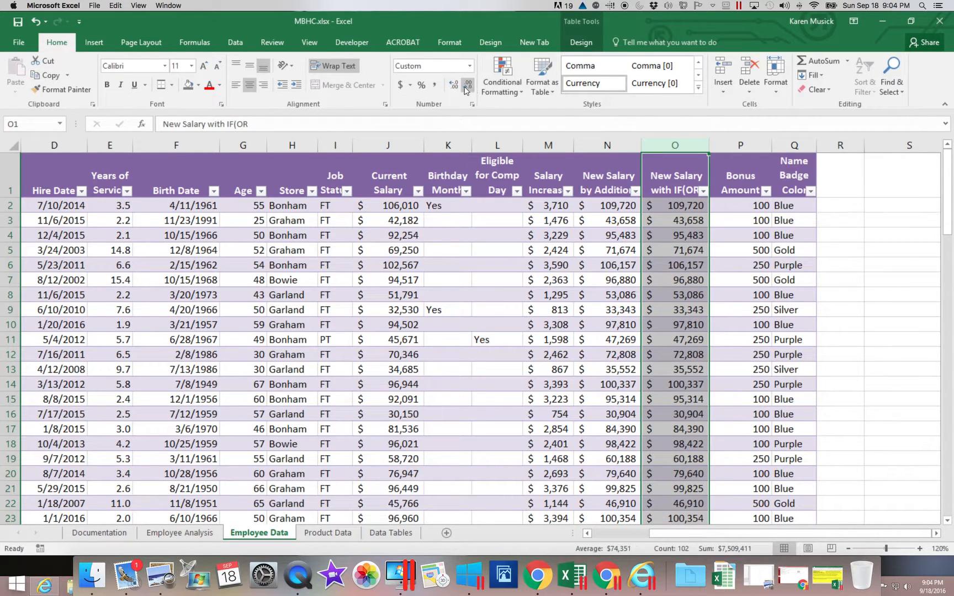
Format the Bonus Amount column P as Accounting with a dollar sign and no decimal places.
left_click(751, 145)
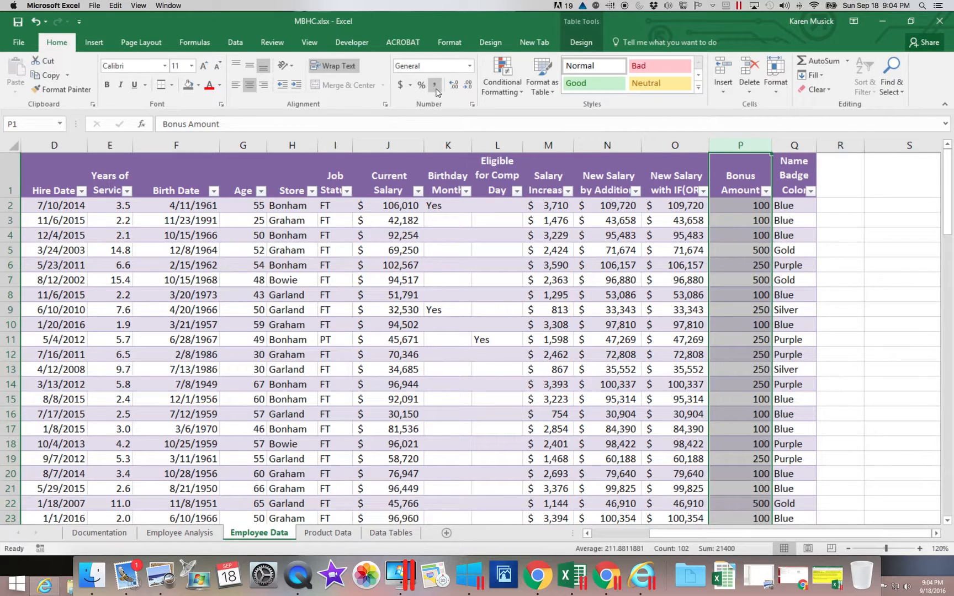
left_click(400, 85)
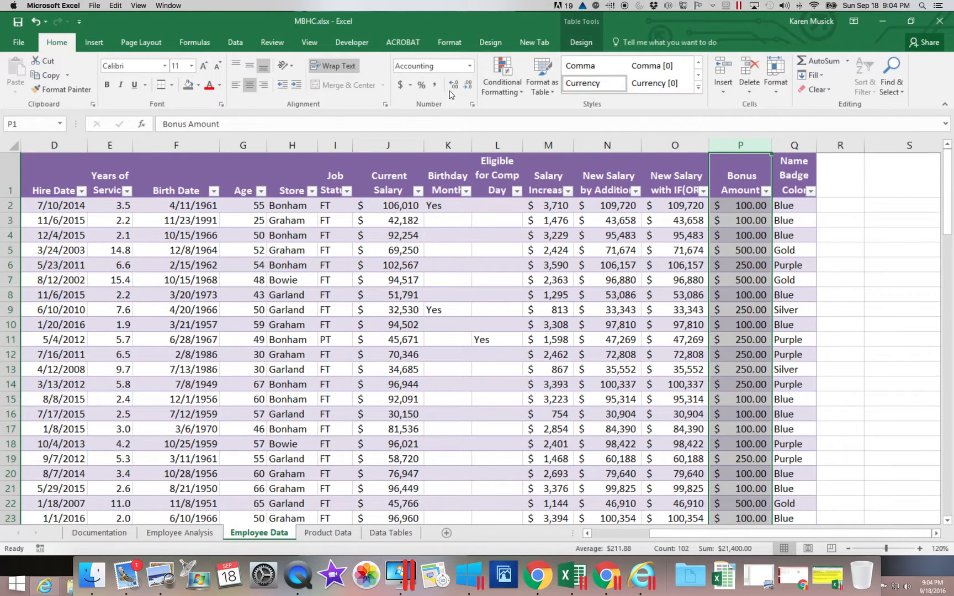
left_click(467, 87)
left_click(467, 87)
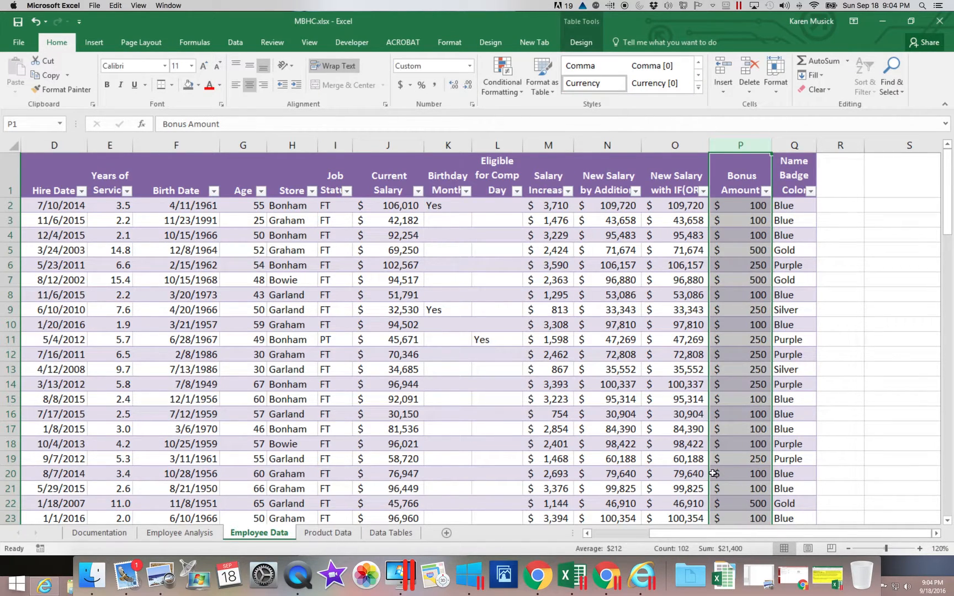
left_click(947, 490)
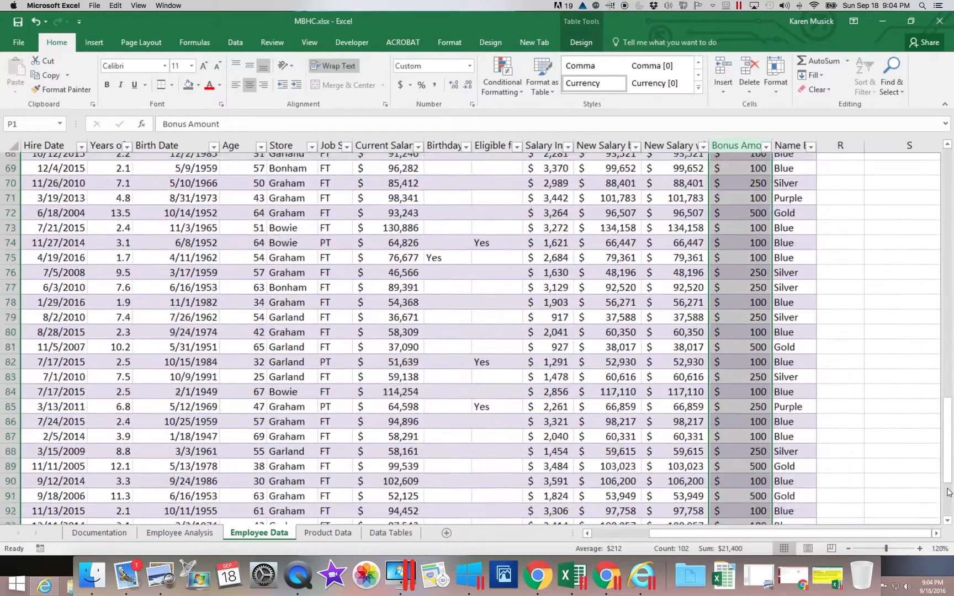
Check the birthday, eligibility, Salary Increase and New Salary by Addition formulas in the new employee's row 102 of the Employee Data table.
left_click(947, 490)
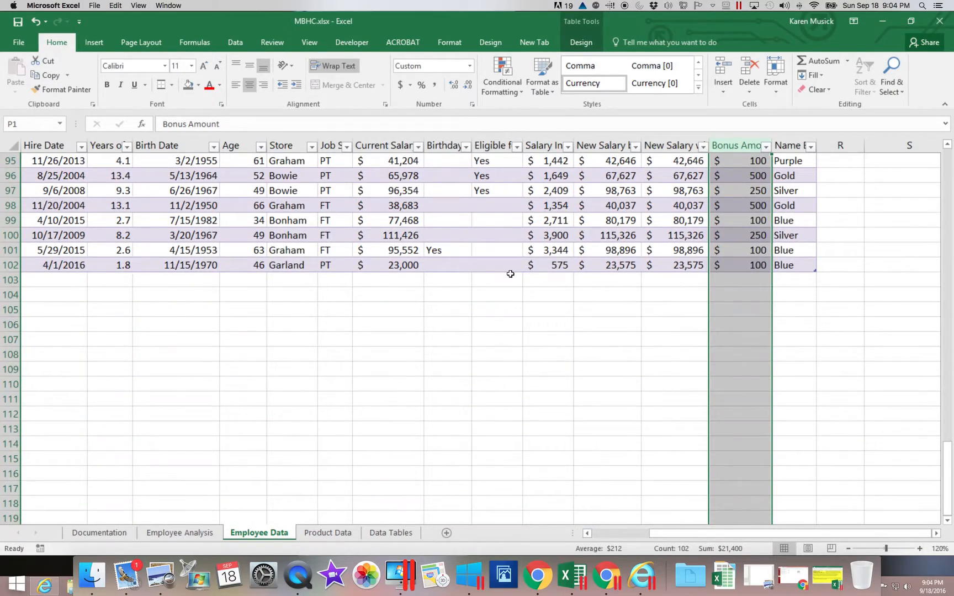
left_click(443, 265)
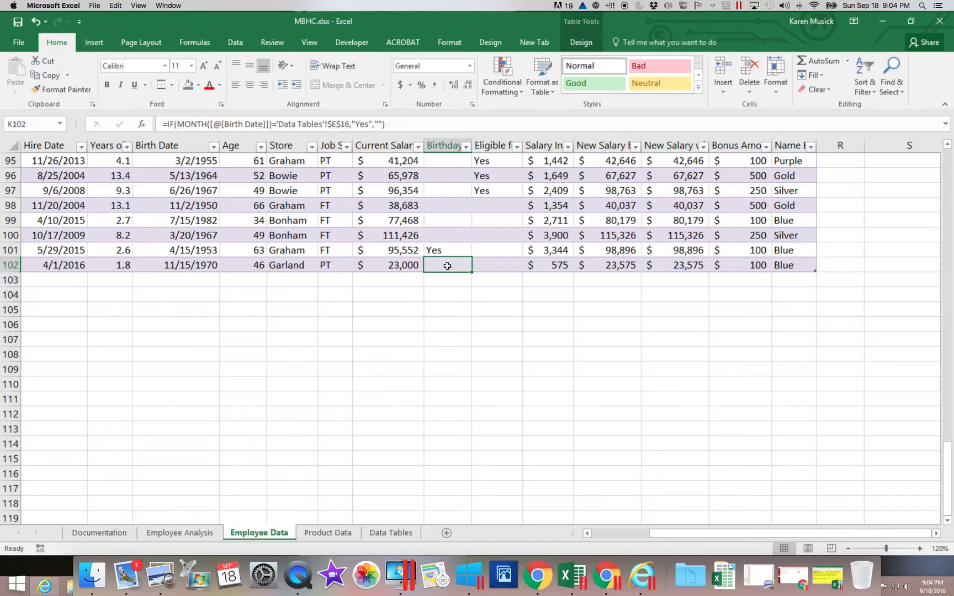
left_click(496, 267)
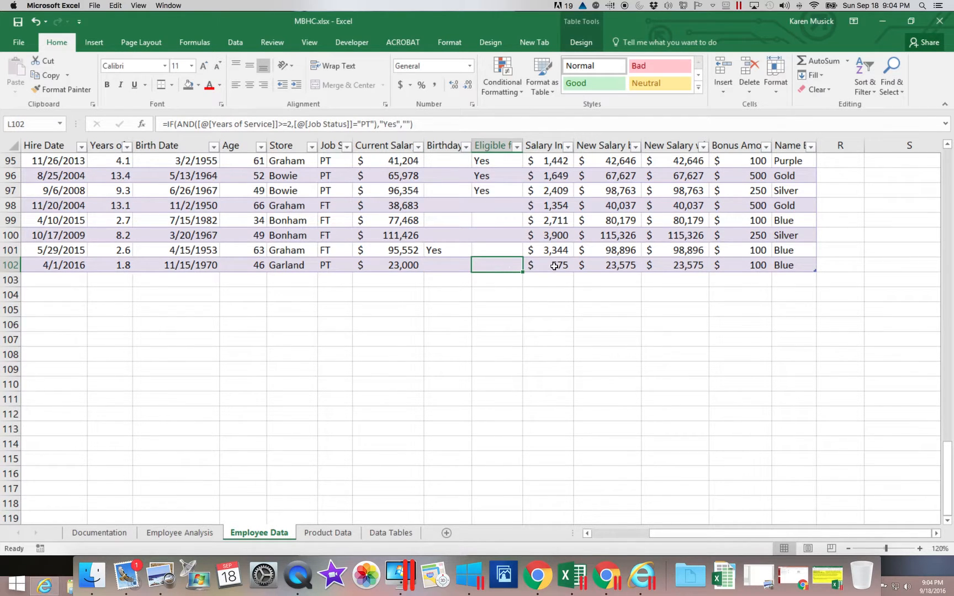
left_click(554, 267)
left_click(625, 270)
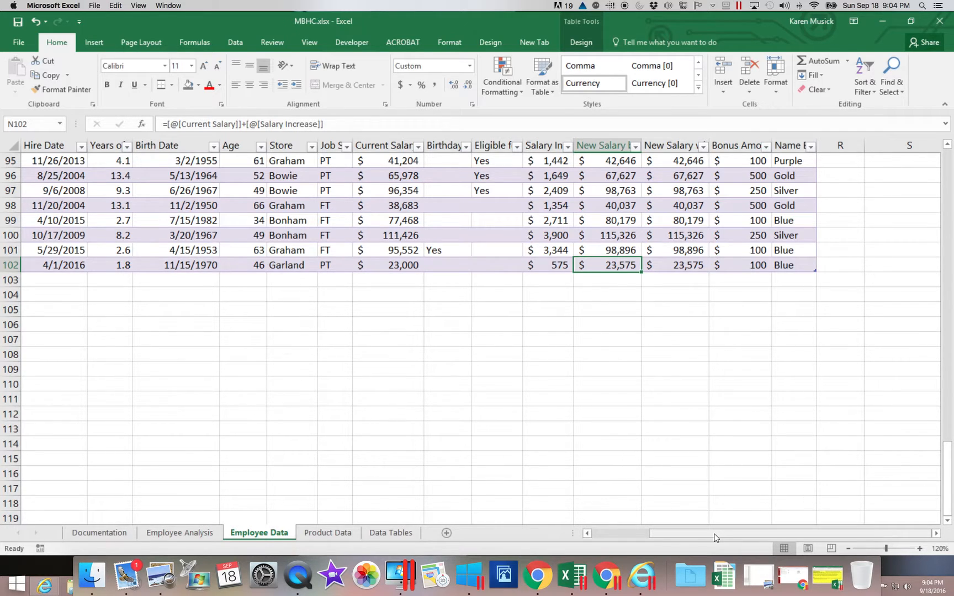
left_click_drag(714, 538, 635, 537)
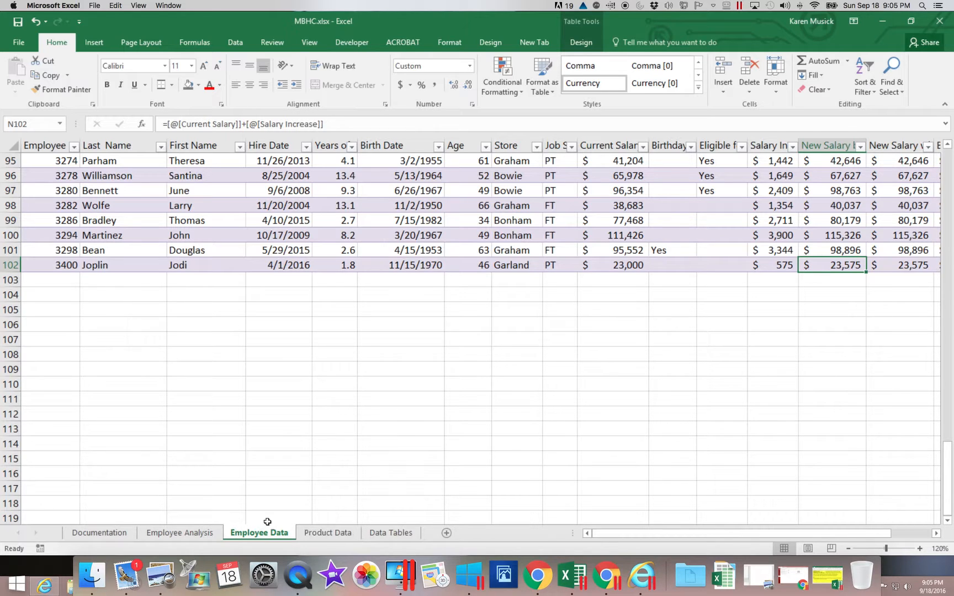
Inspect the COUNTIF formula for Bonham's Total Employees in cell B3 of the Employee Analysis sheet.
left_click(214, 535)
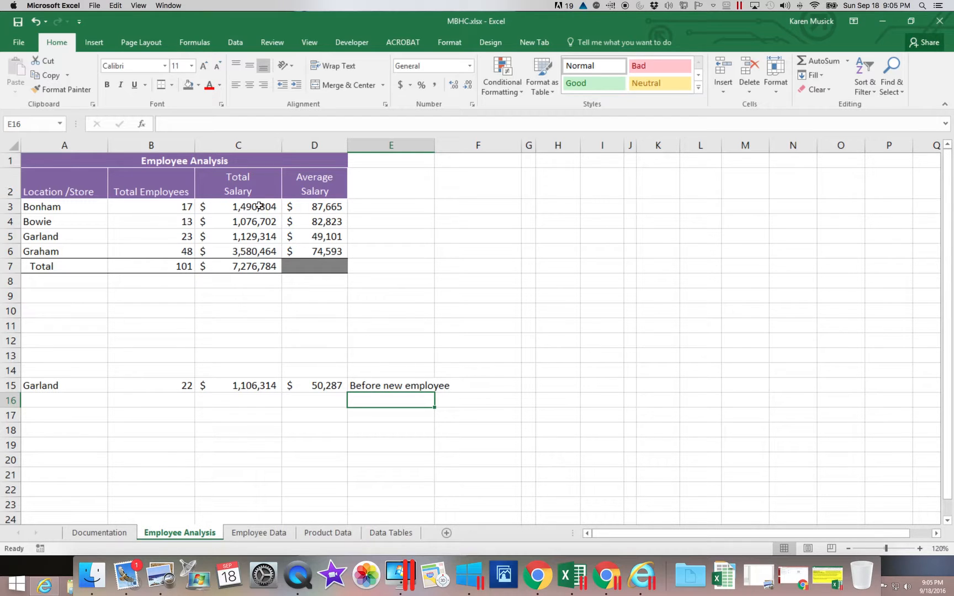
left_click(177, 208)
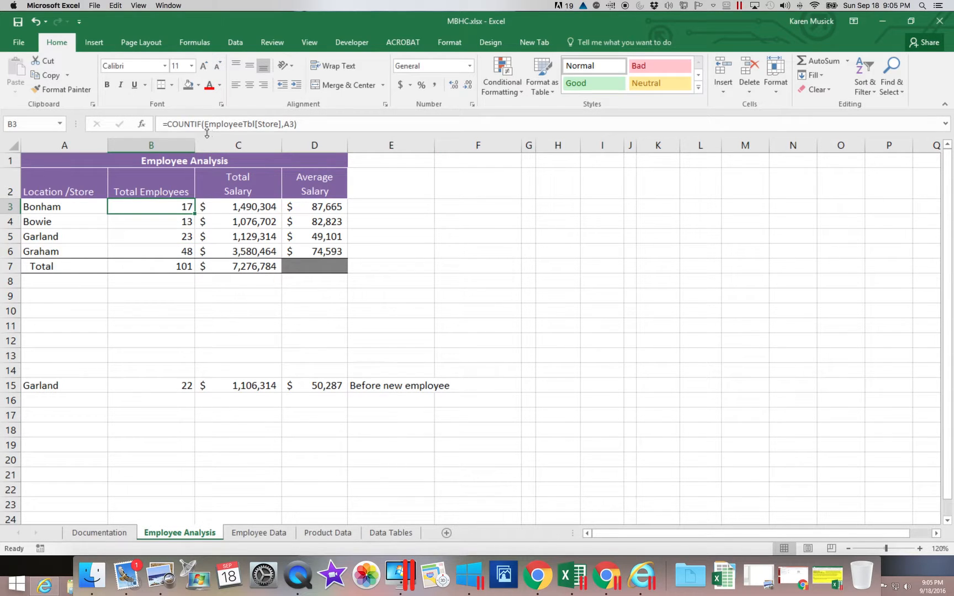